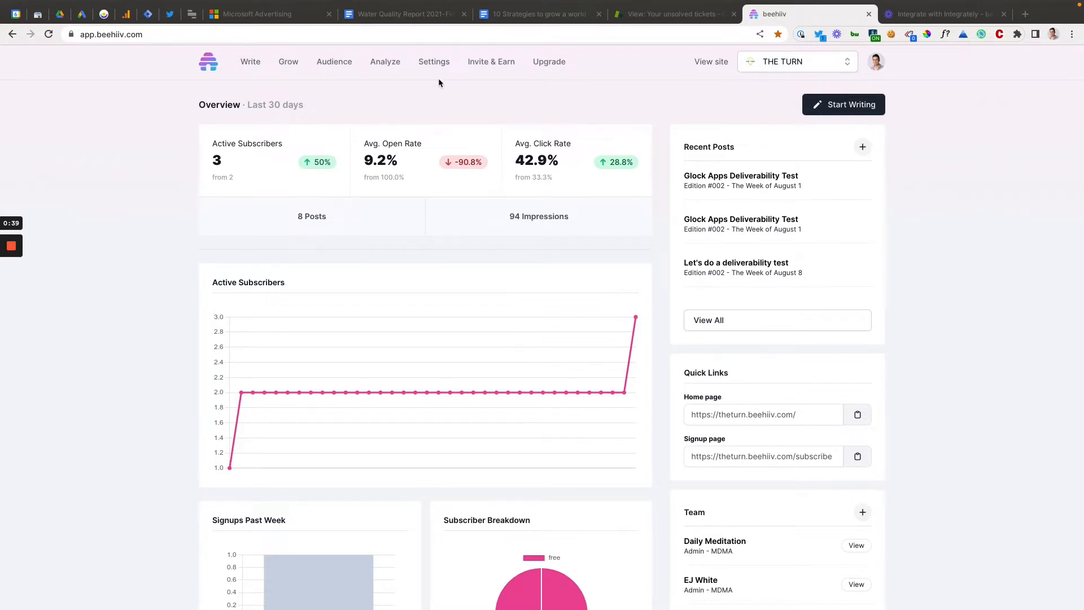
Open the publication's integration settings and locate the "Segment <> The Turn" entry among the API keys.
{"action": "left_click", "coordinate": [434, 64]}
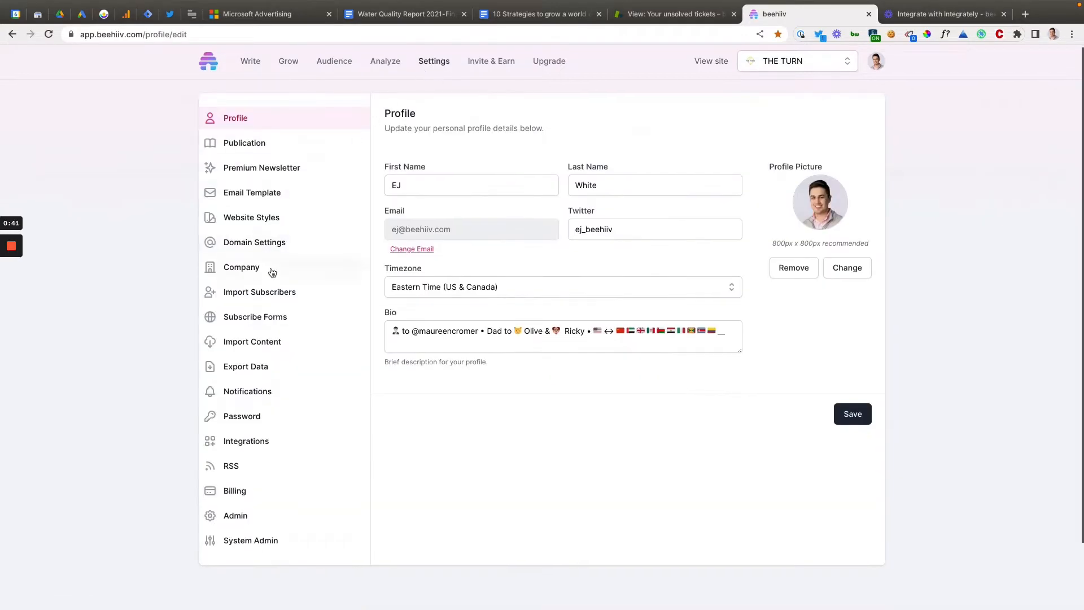
{"action": "scroll", "coordinate": [271, 271], "scroll_direction": "down", "scroll_amount": 2}
{"action": "left_click", "coordinate": [276, 375]}
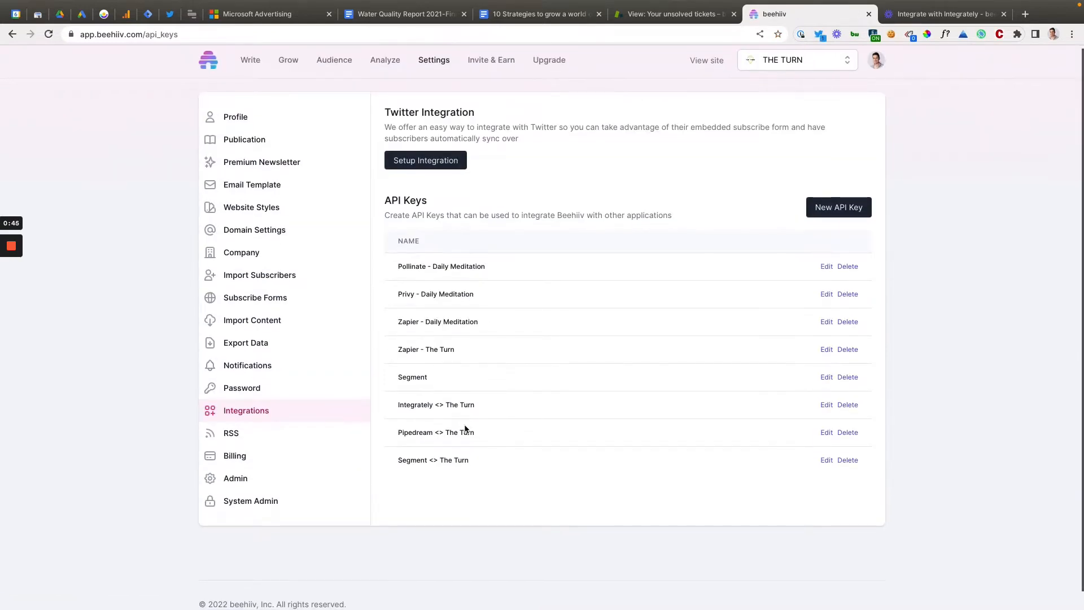
{"action": "scroll", "coordinate": [481, 456], "scroll_direction": "down", "scroll_amount": 1}
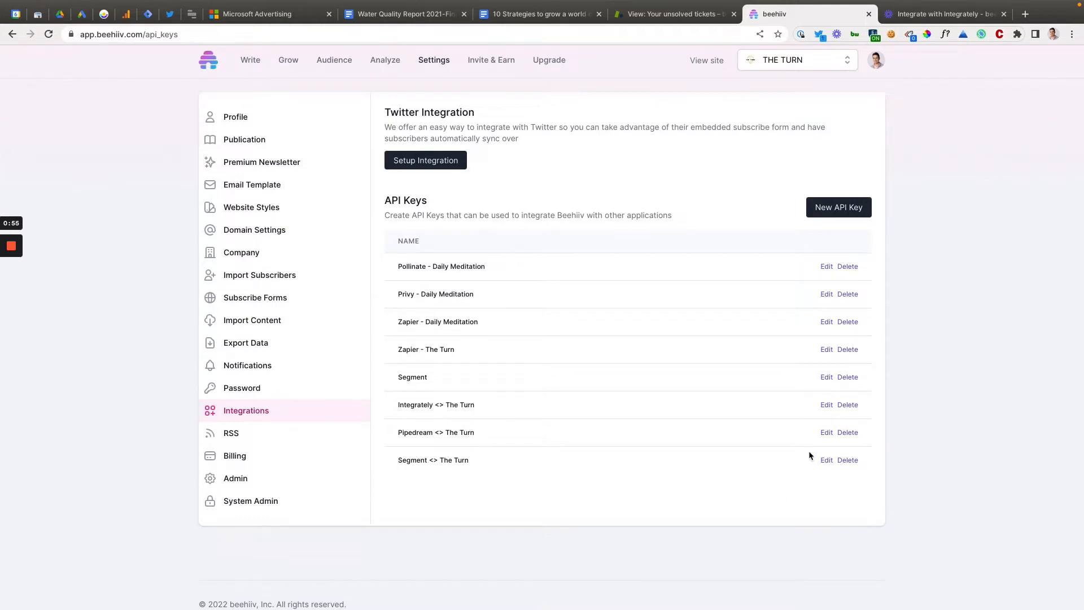
{"action": "scroll", "coordinate": [813, 455], "scroll_direction": "up", "scroll_amount": 1}
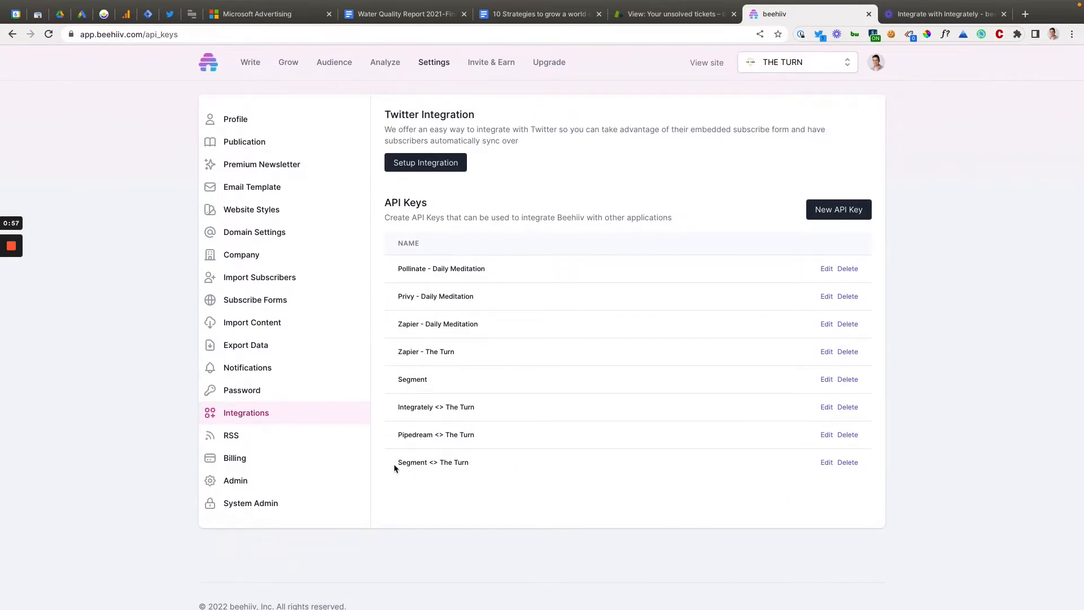
{"action": "left_click_drag", "start_coordinate": [395, 468], "coordinate": [486, 477]}
Switch to Segment and start building a new Destination function from the connections catalog.
{"action": "key", "text": "ctrl+Right"}
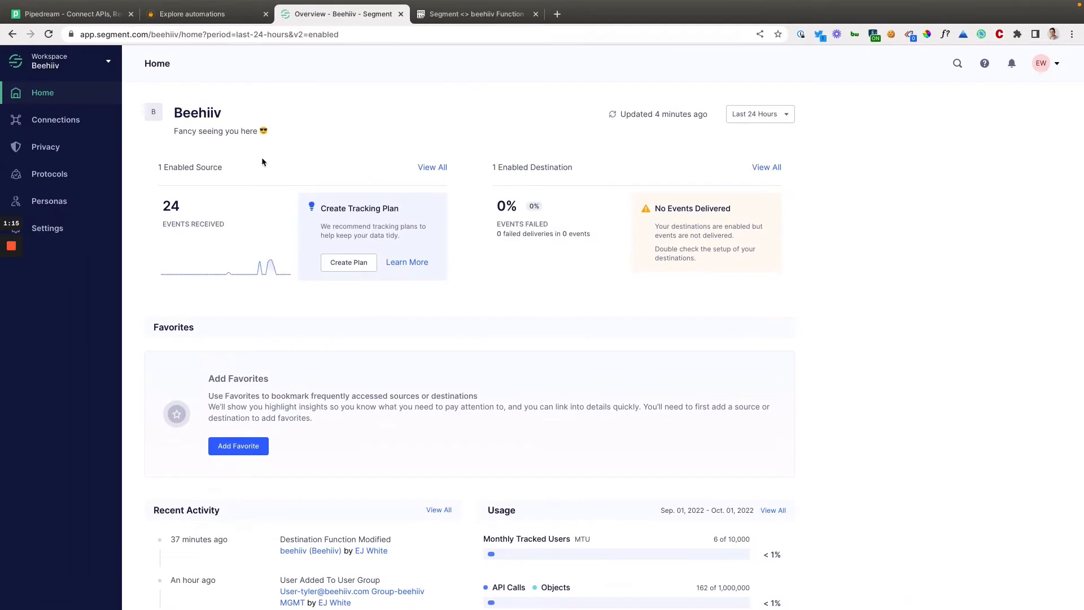
{"action": "left_click", "coordinate": [70, 126]}
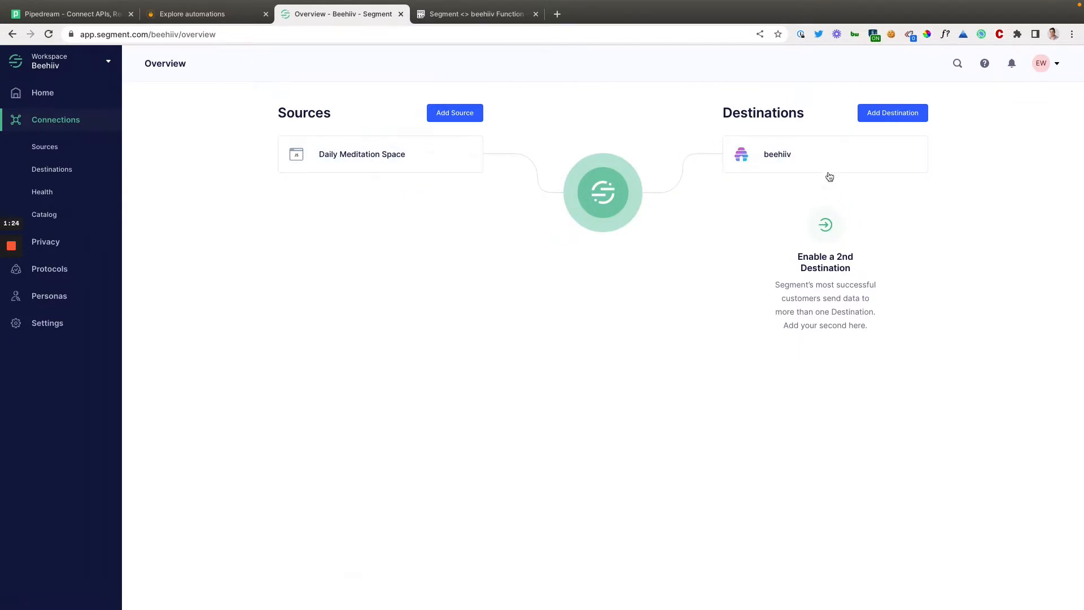
{"action": "left_click", "coordinate": [887, 115]}
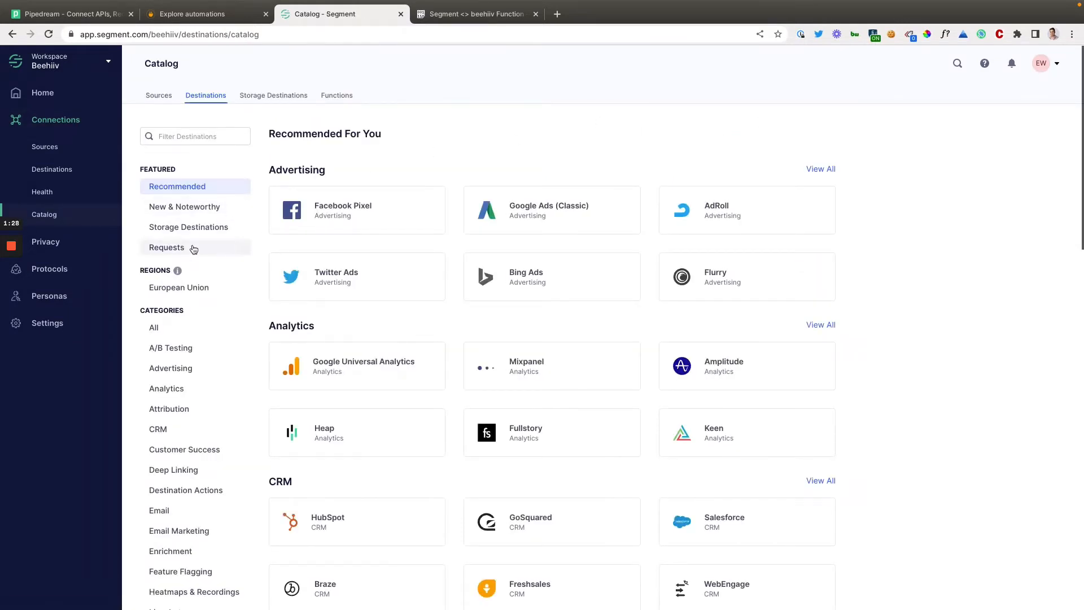
{"action": "left_click", "coordinate": [326, 96]}
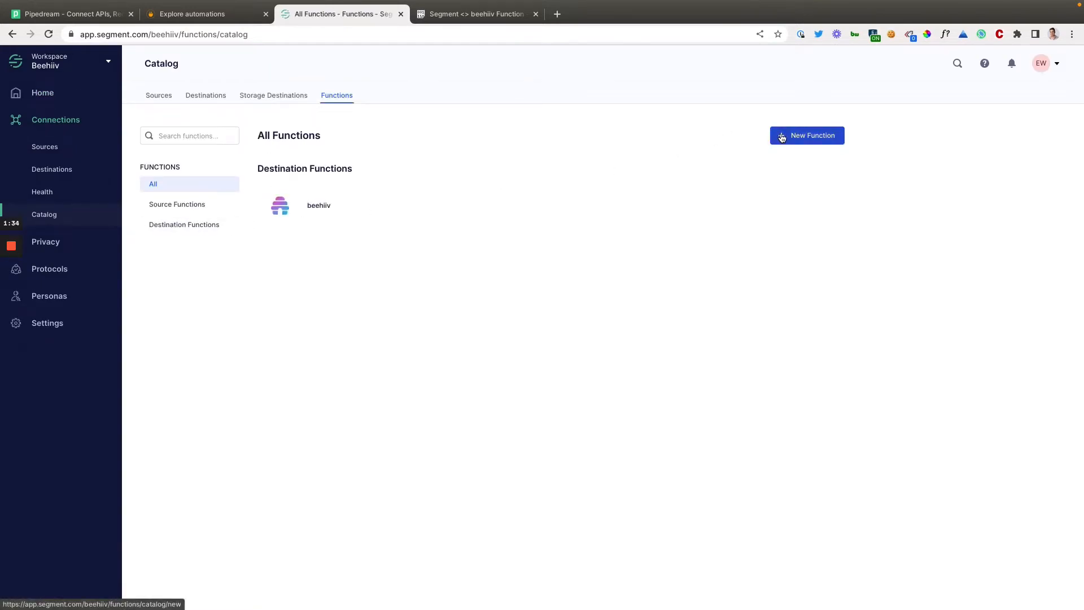
{"action": "left_click", "coordinate": [783, 137]}
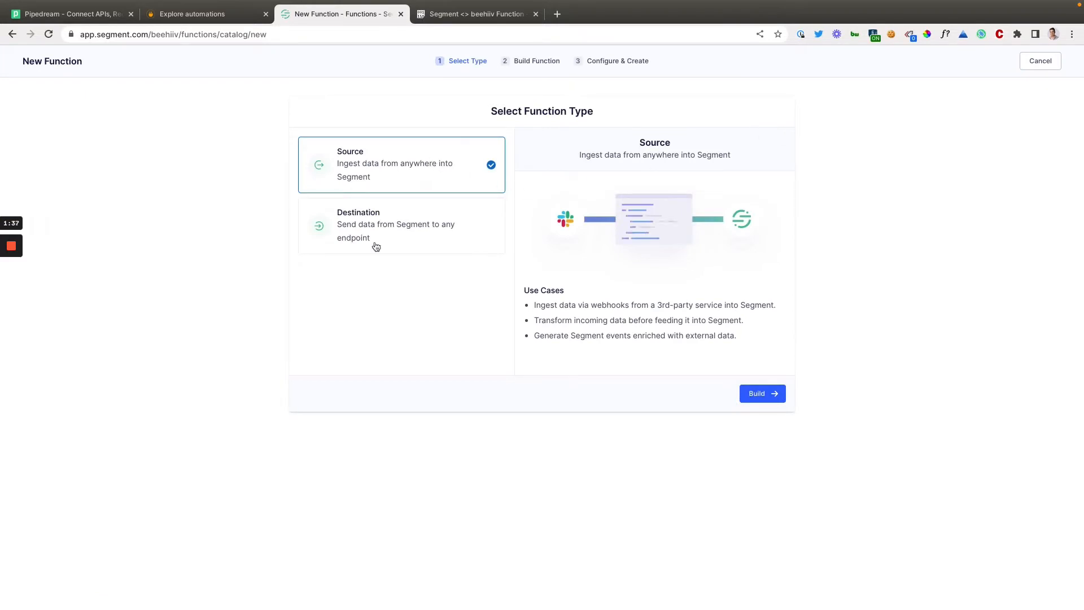
{"action": "left_click", "coordinate": [376, 246]}
{"action": "left_click", "coordinate": [759, 396]}
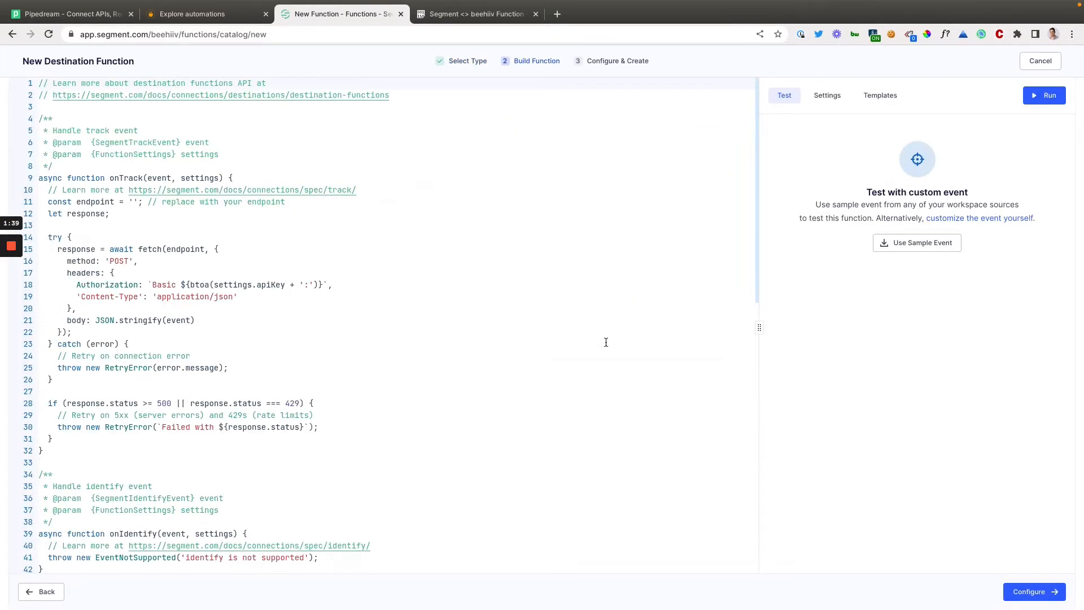
Copy the full code of the "Segment <> beehiiv Function" paste from Pastebin.
{"action": "scroll", "coordinate": [482, 276], "scroll_direction": "down", "scroll_amount": 8}
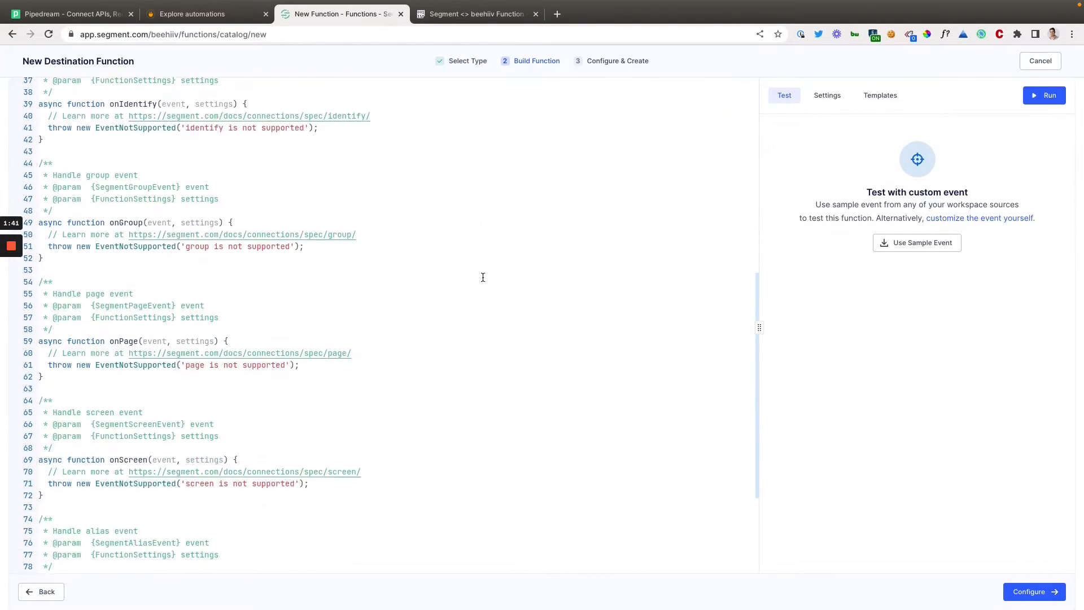
{"action": "scroll", "coordinate": [483, 278], "scroll_direction": "down", "scroll_amount": 3}
{"action": "scroll", "coordinate": [482, 277], "scroll_direction": "up", "scroll_amount": 11}
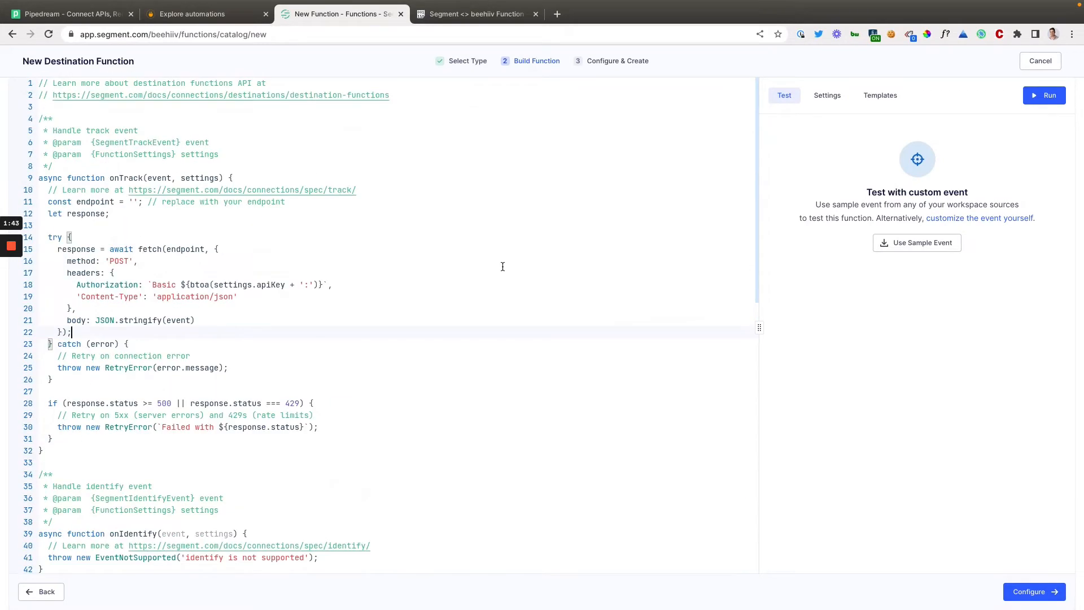
{"action": "left_click", "coordinate": [507, 17]}
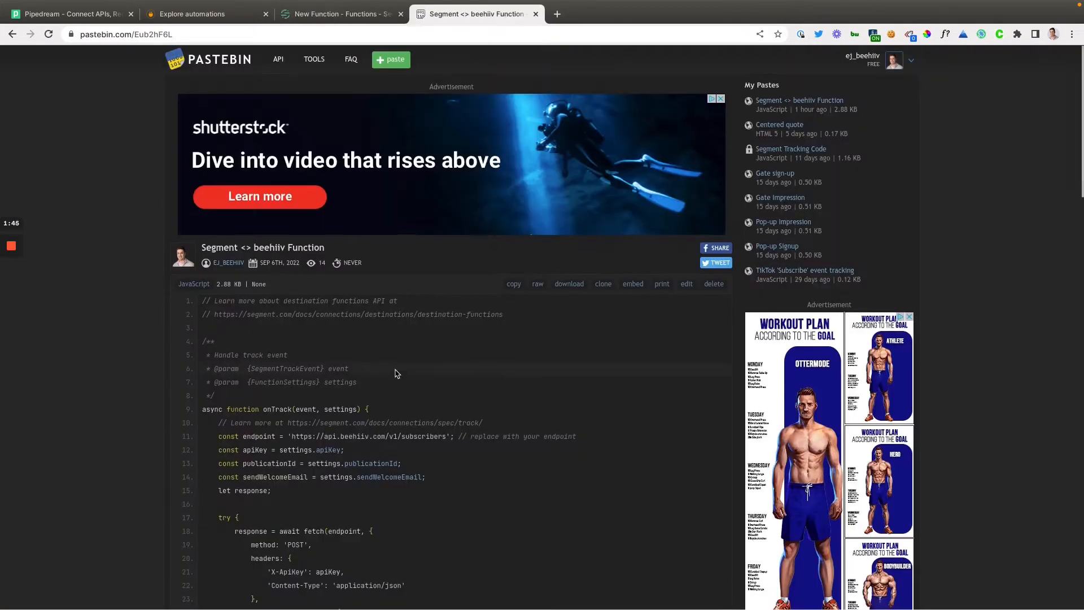
{"action": "scroll", "coordinate": [397, 371], "scroll_direction": "down", "scroll_amount": 1}
{"action": "left_click", "coordinate": [511, 257]}
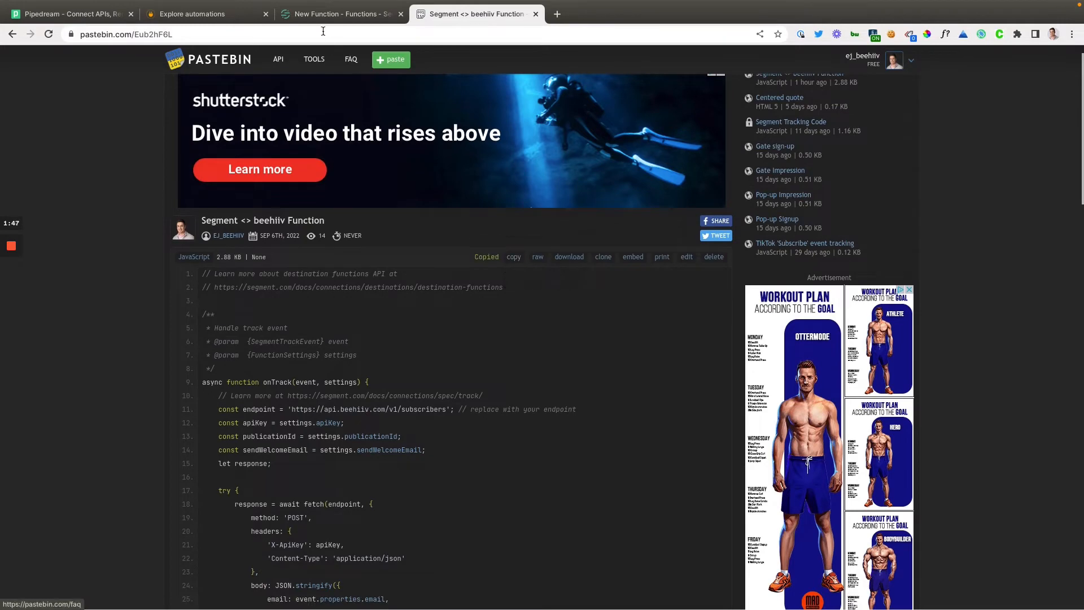
Replace all the default code of the new destination function in Segment with the copied beehiiv code.
{"action": "left_click", "coordinate": [317, 17]}
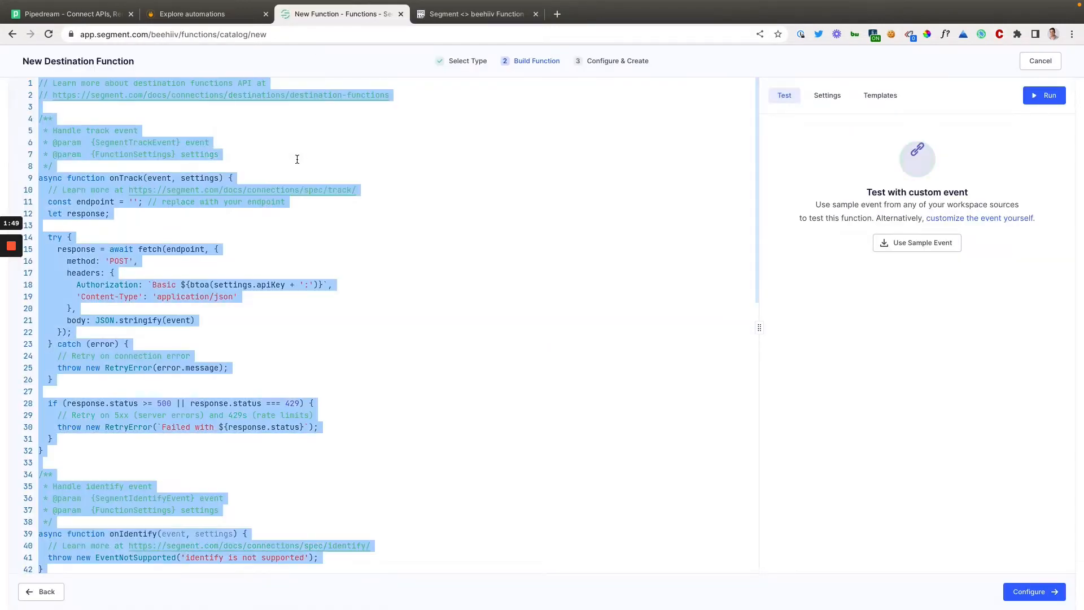
{"action": "key", "text": "super+a"}
{"action": "key", "text": "super+v"}
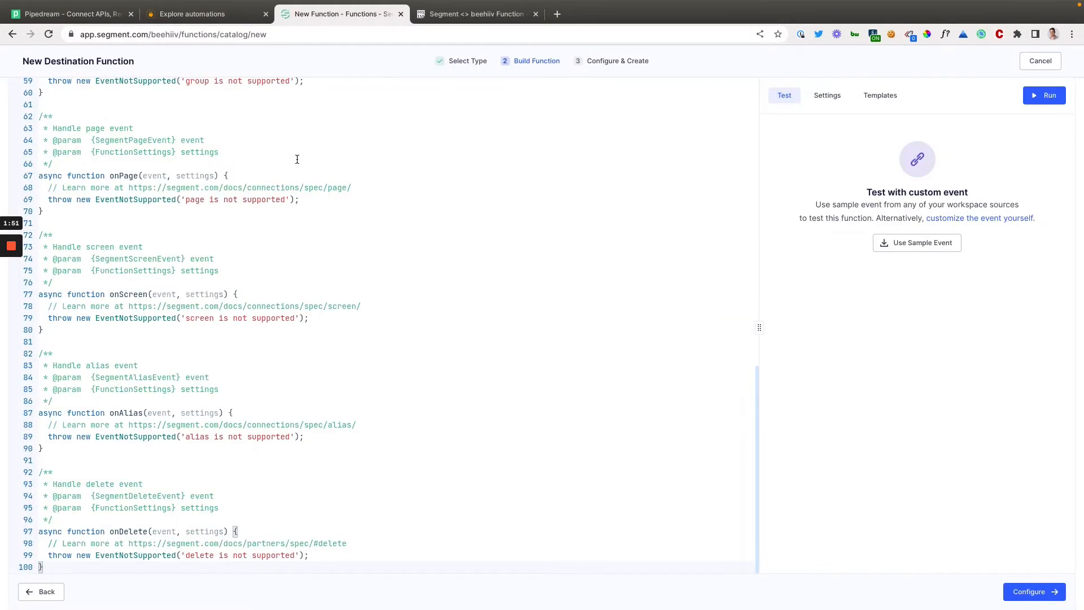
{"action": "scroll", "coordinate": [297, 164], "scroll_direction": "up", "scroll_amount": 15}
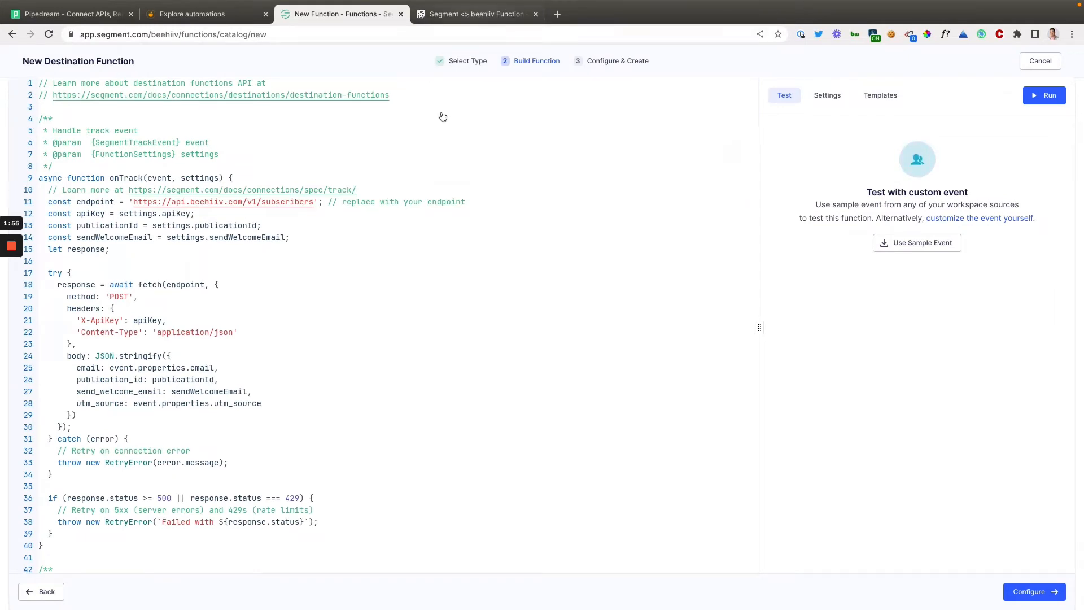
{"action": "left_click", "coordinate": [343, 309]}
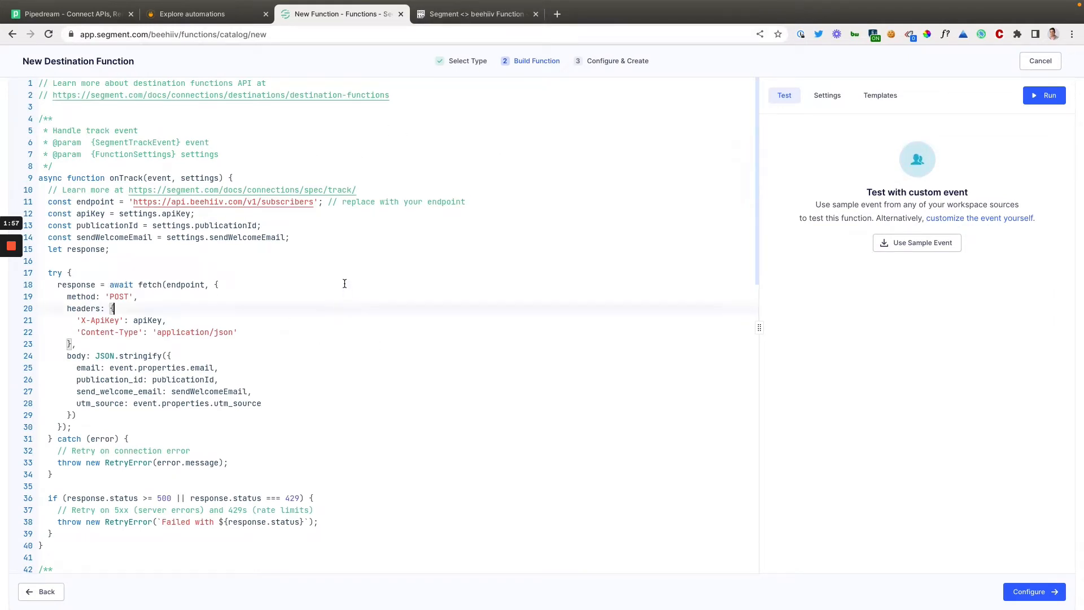
{"action": "left_click", "coordinate": [456, 269]}
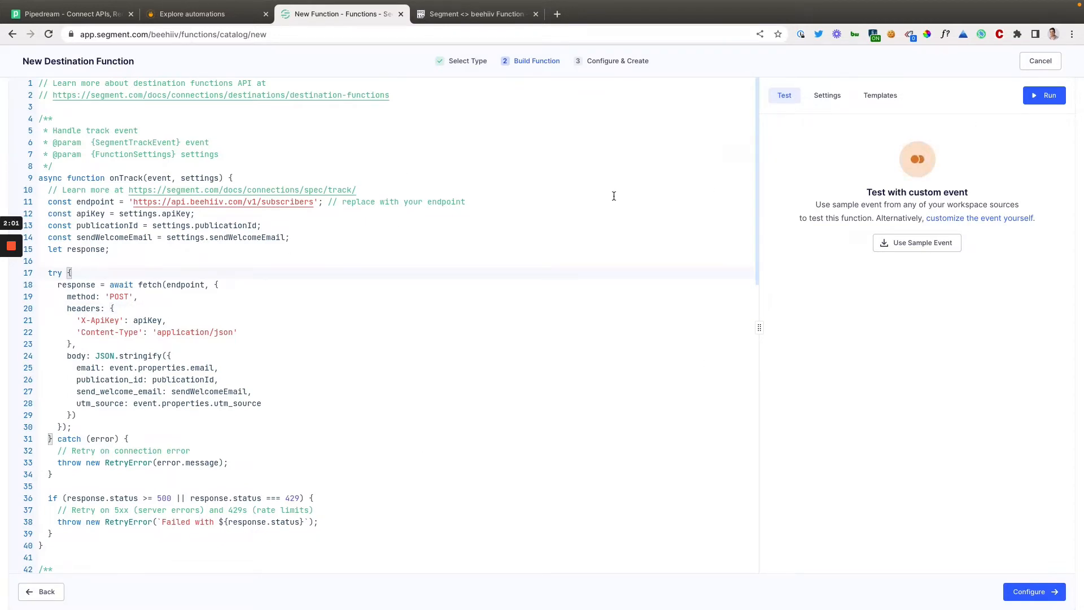
Start a function setting labelled "Api Key" and mark it as sensitive.
{"action": "left_click", "coordinate": [836, 101]}
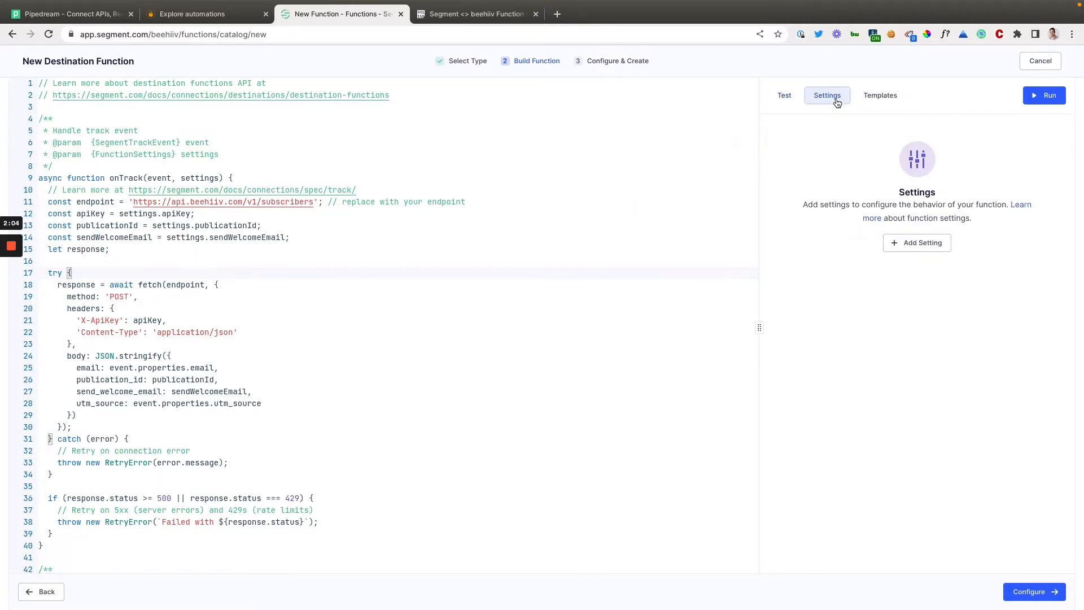
{"action": "left_click", "coordinate": [902, 244]}
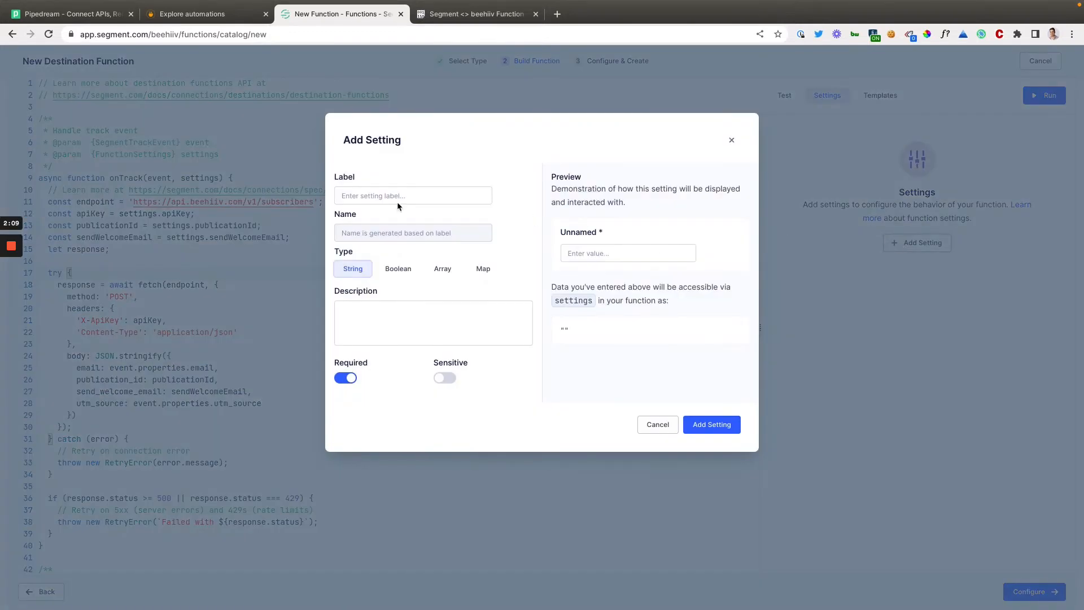
{"action": "left_click", "coordinate": [377, 202]}
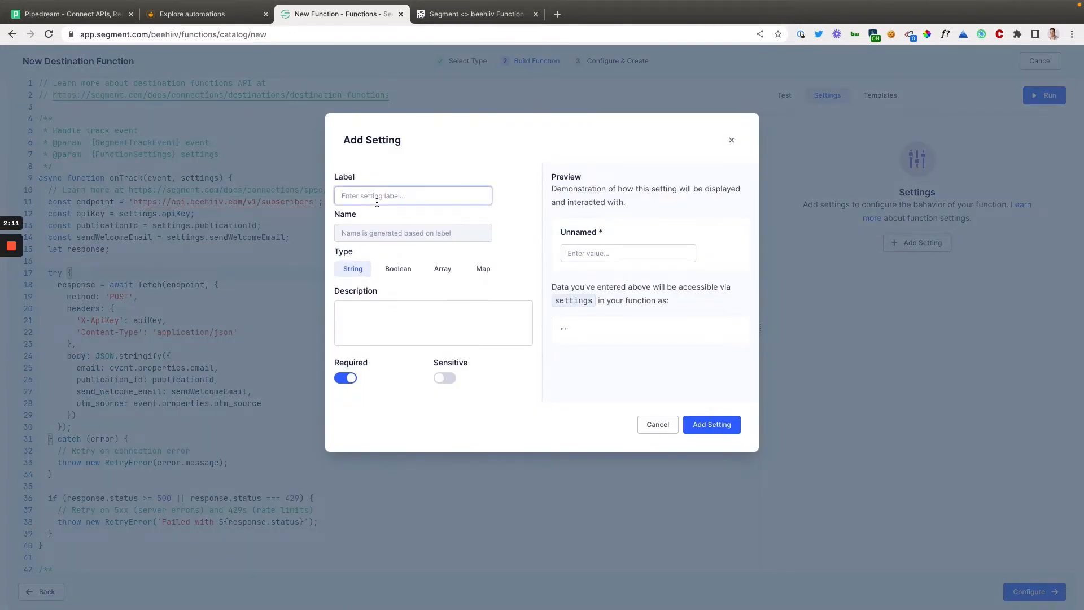
{"action": "type", "text": "A"}
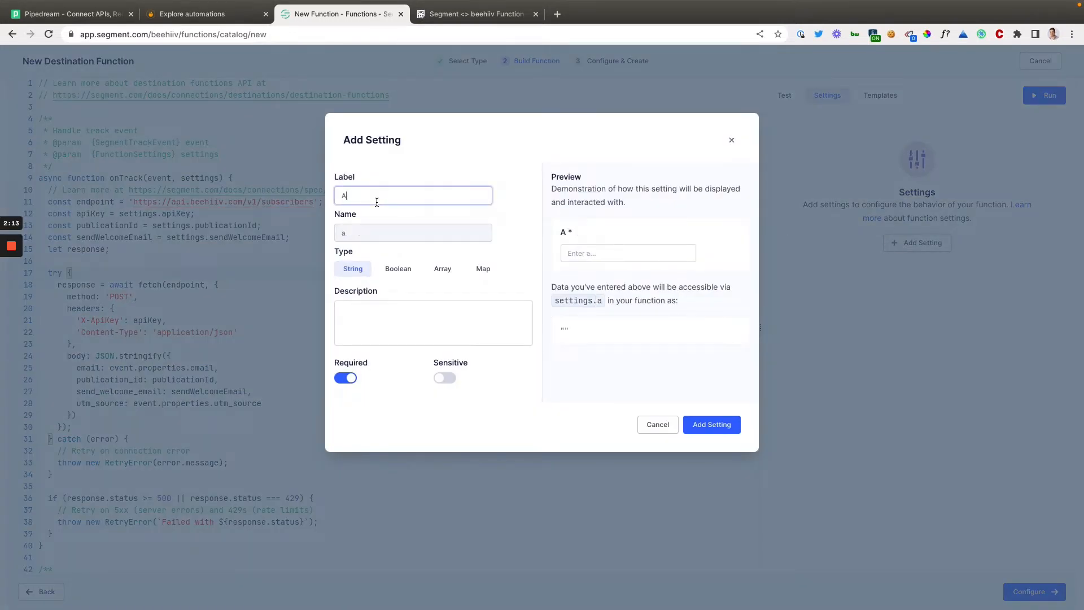
{"action": "type", "text": "pi Key"}
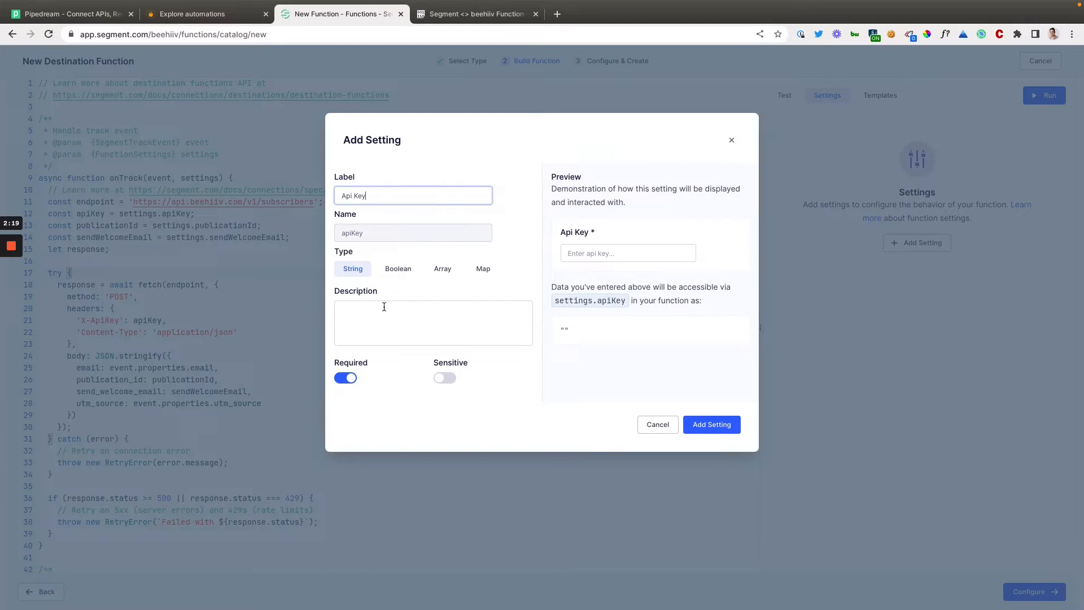
{"action": "left_click", "coordinate": [445, 378]}
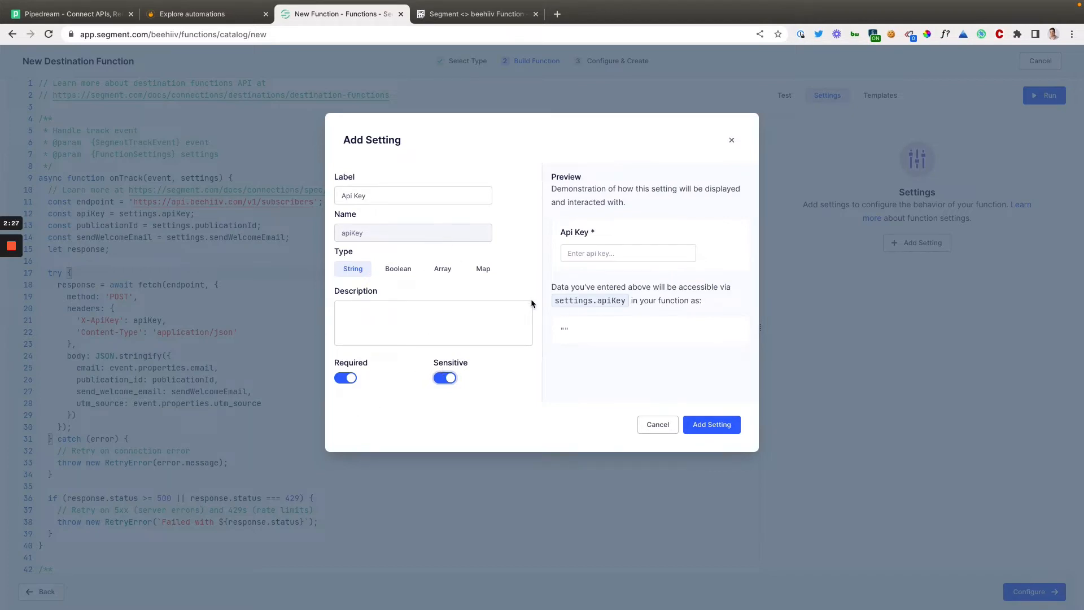
Describe the Api Key setting as "Find the API under Settings -> Integrations" and add it to the function.
{"action": "left_click", "coordinate": [379, 307]}
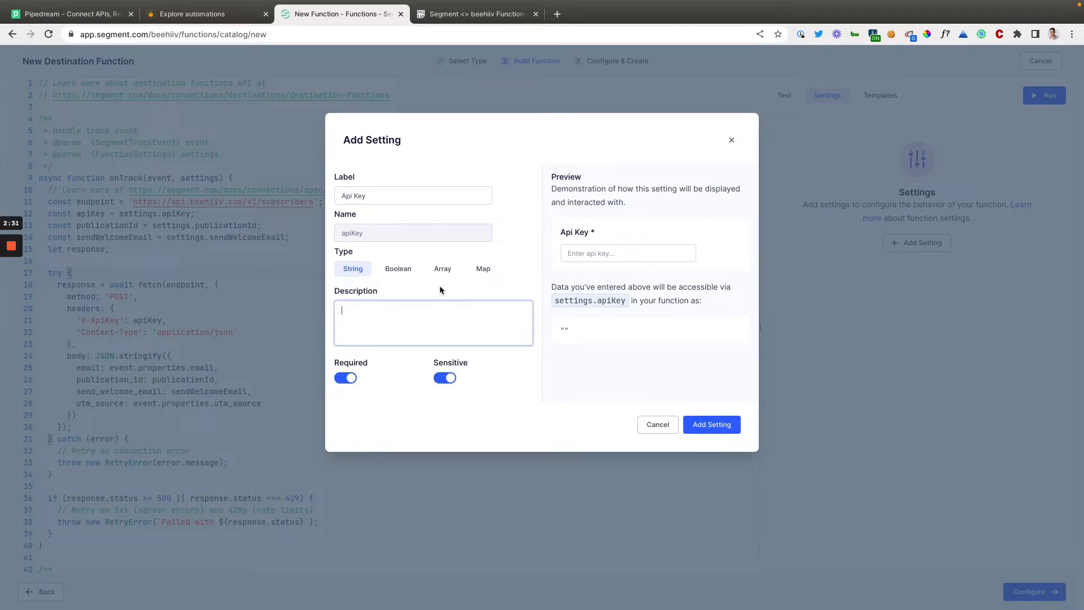
{"action": "type", "text": "Input"}
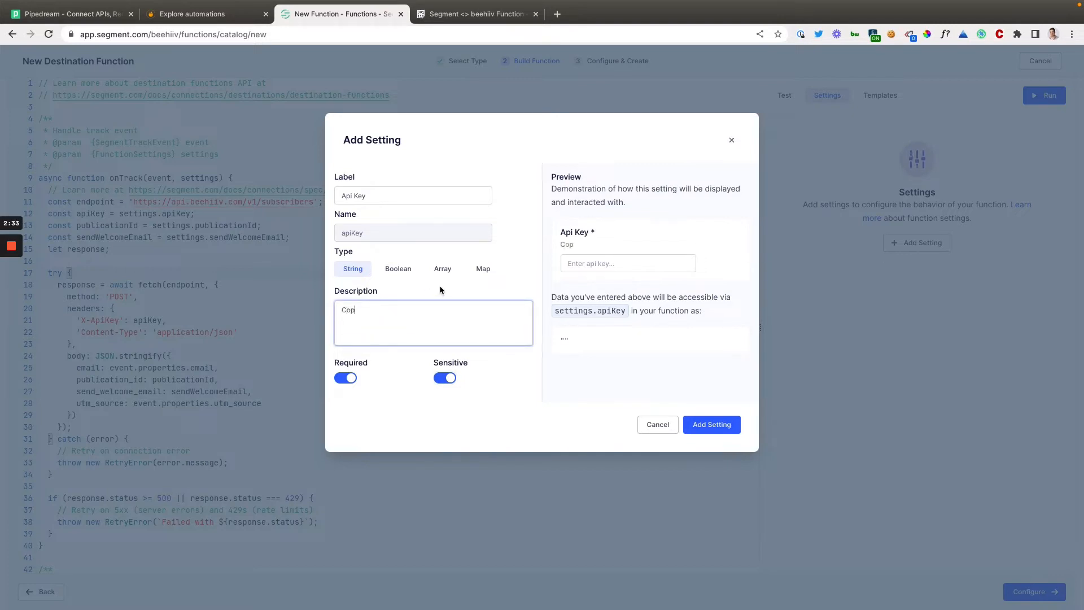
{"action": "key", "text": "alt+BackSpace"}
{"action": "type", "text": "Find the API under Setti"}
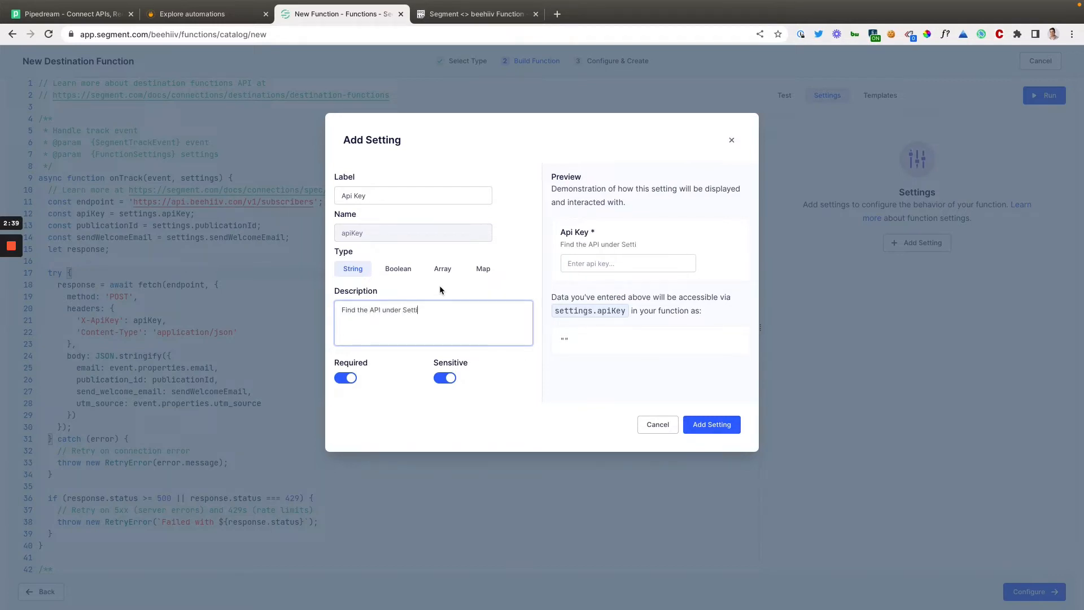
{"action": "type", "text": "ngs -> Integrations"}
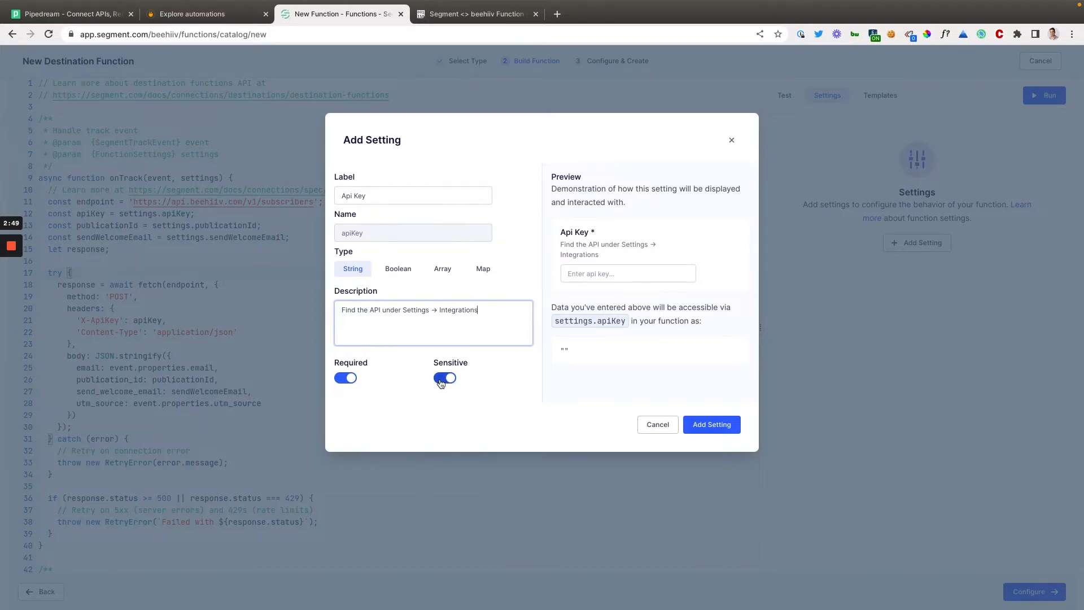
{"action": "left_click", "coordinate": [713, 425]}
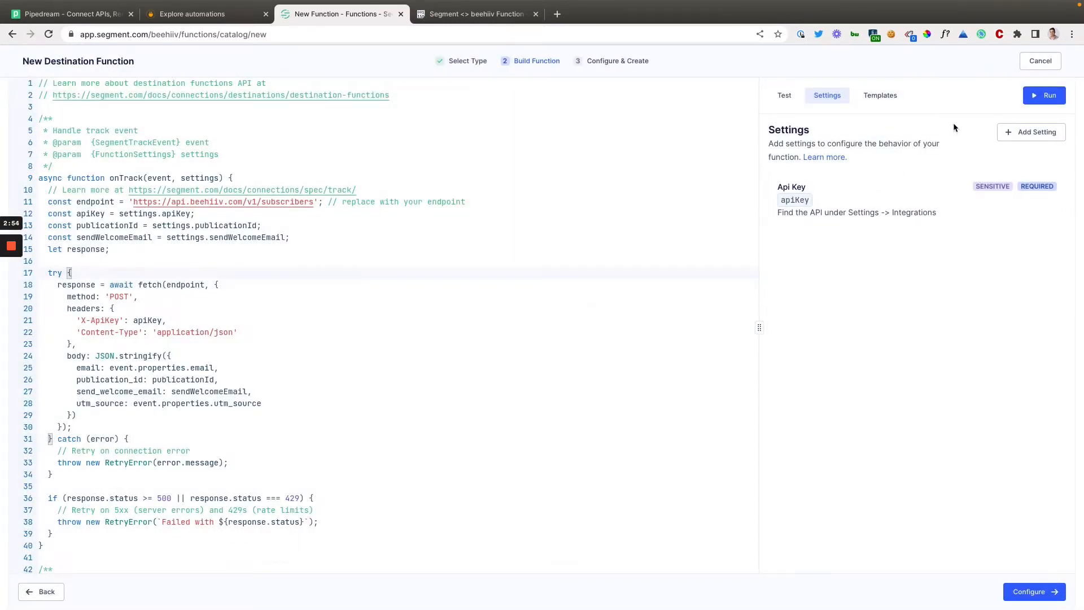
Start a new function setting labelled "sendWelcomeEmail" with the Boolean type.
{"action": "left_click", "coordinate": [1022, 129]}
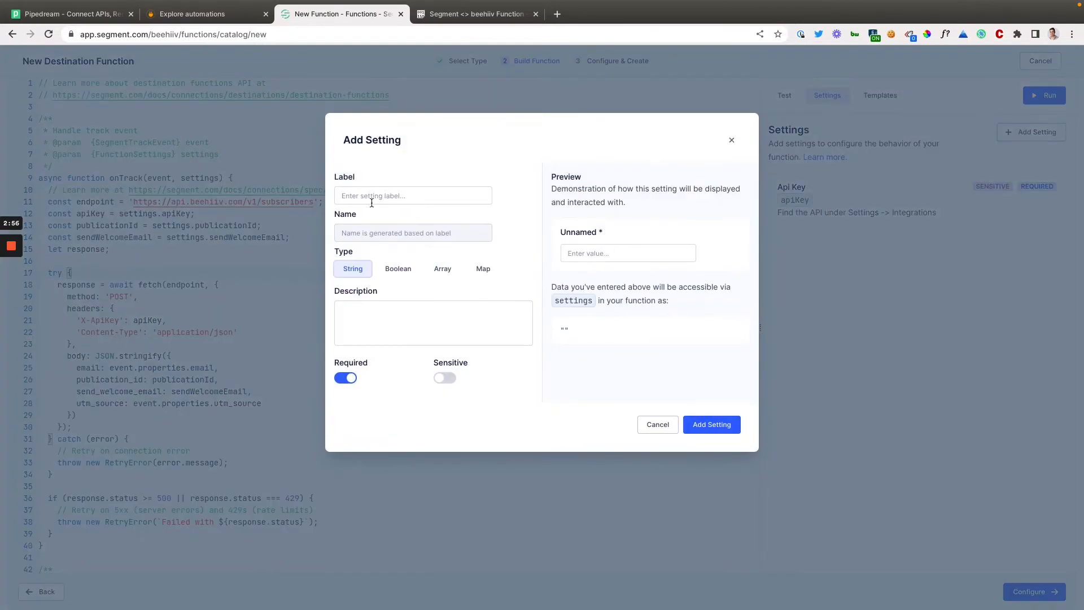
{"action": "left_click", "coordinate": [371, 201]}
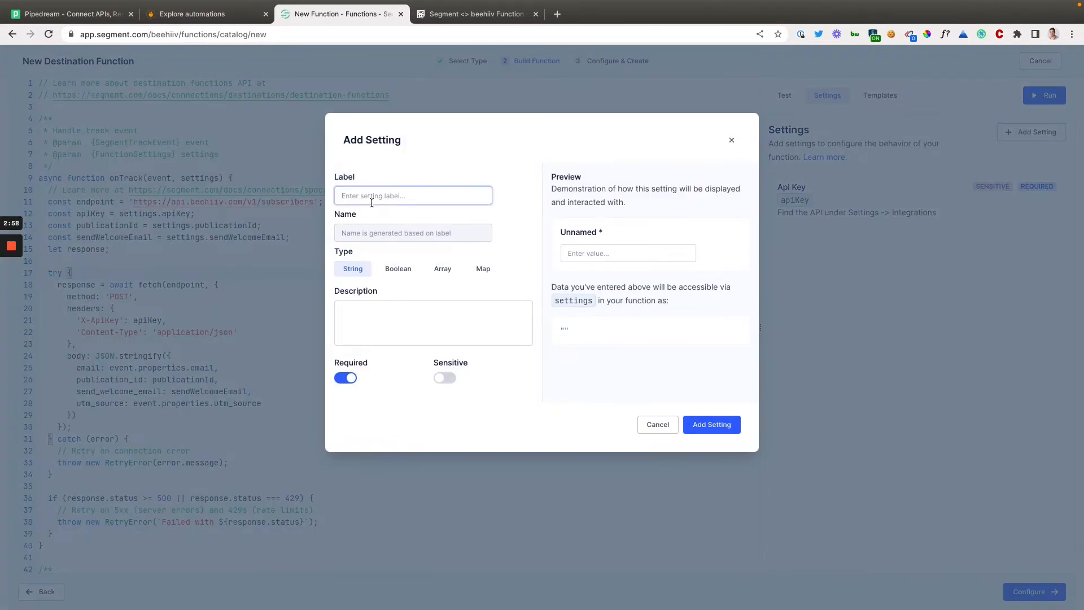
{"action": "type", "text": "sendWelcome"}
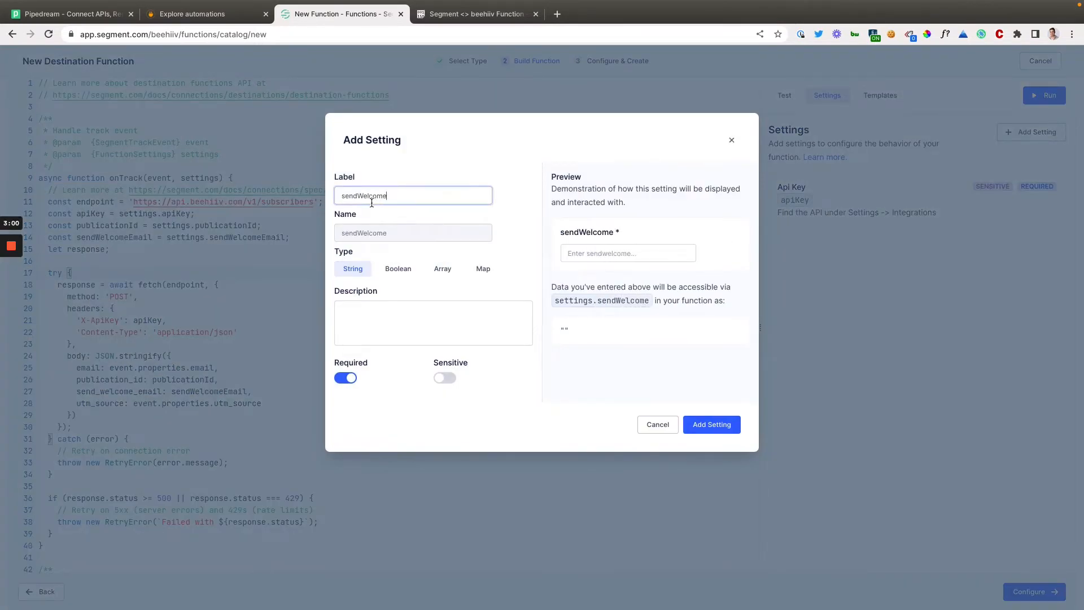
{"action": "type", "text": "Email"}
{"action": "left_click", "coordinate": [397, 269]}
Describe the sendWelcomeEmail setting as "Toggle on to send new users a welcome email." and add it to the function.
{"action": "left_click", "coordinate": [386, 308]}
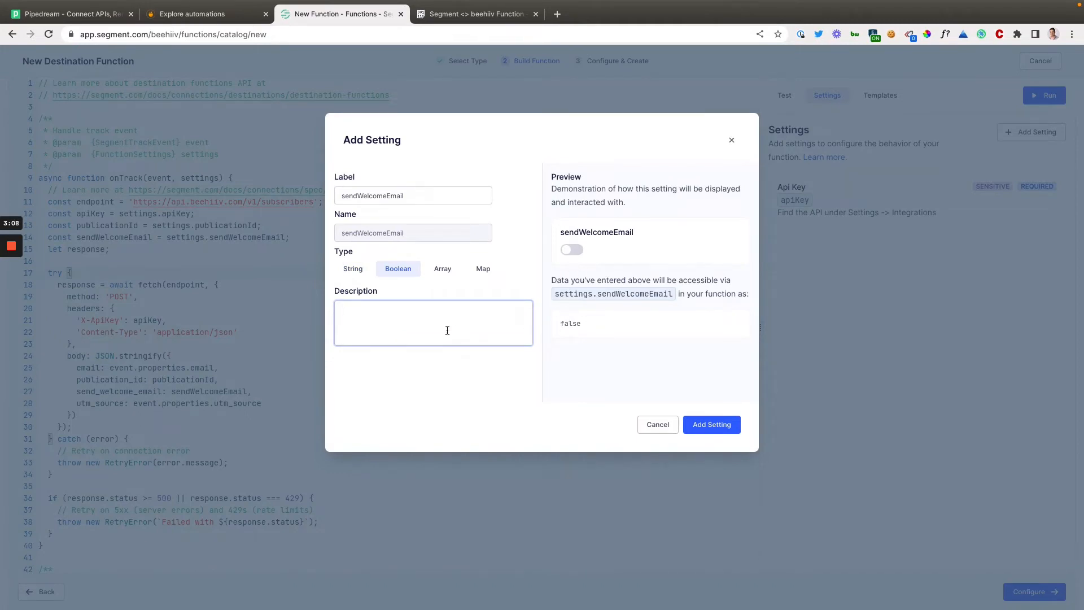
{"action": "type", "text": "Toggle"}
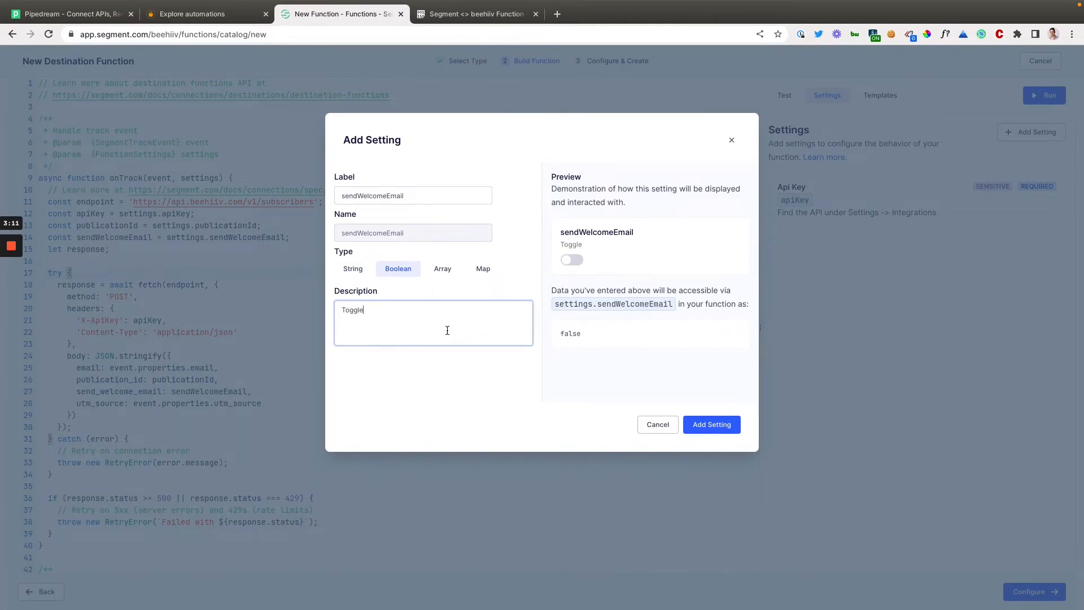
{"action": "type", "text": " on to send new users a we"}
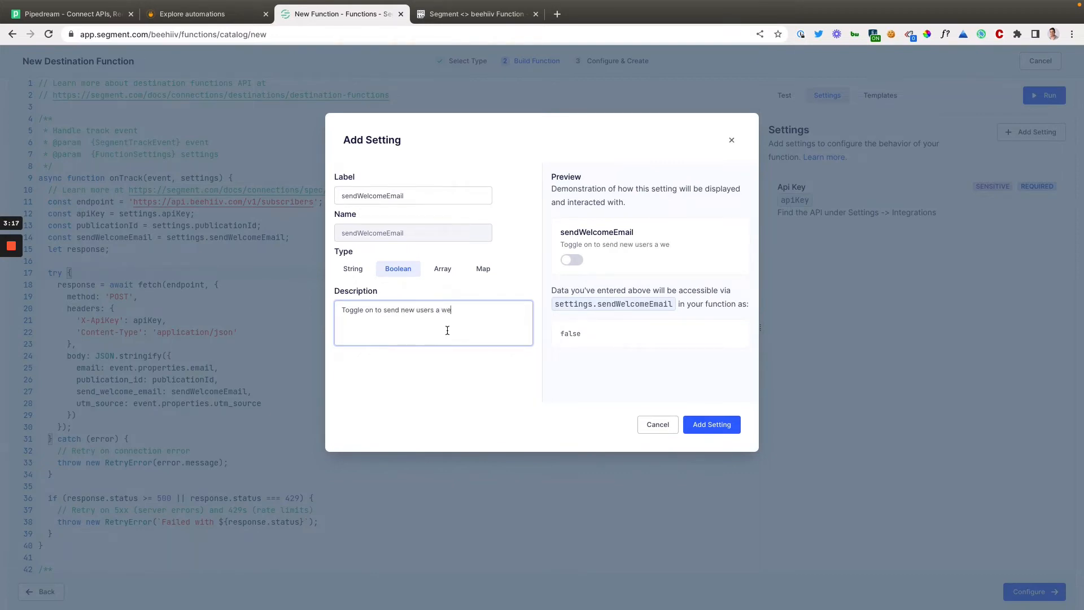
{"action": "type", "text": "lcome email."}
{"action": "left_click", "coordinate": [710, 426]}
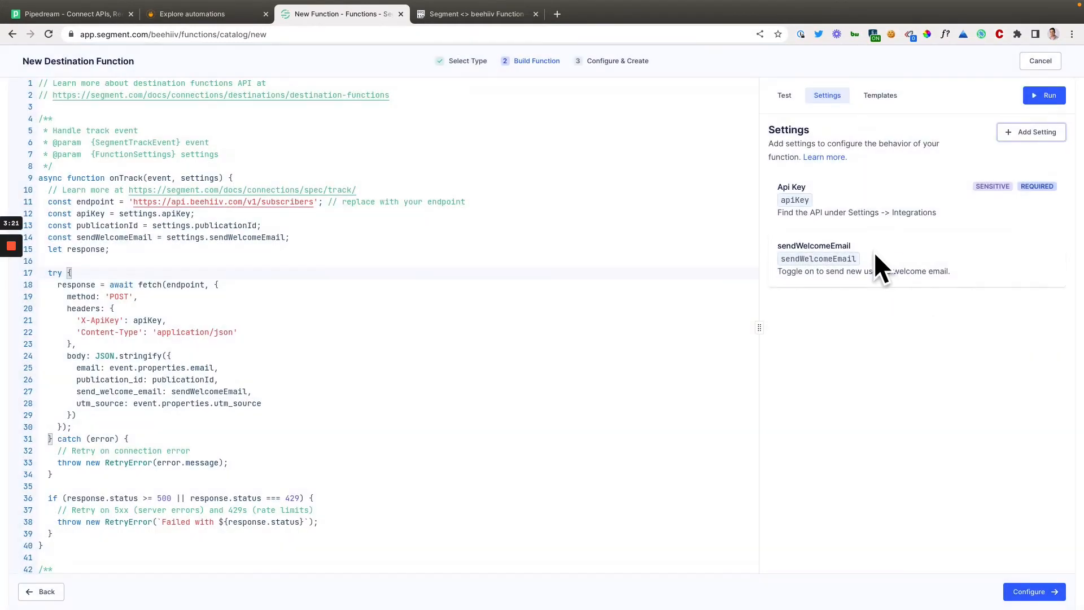
Start another function setting of type String labelled "publicationID".
{"action": "left_click", "coordinate": [1034, 141]}
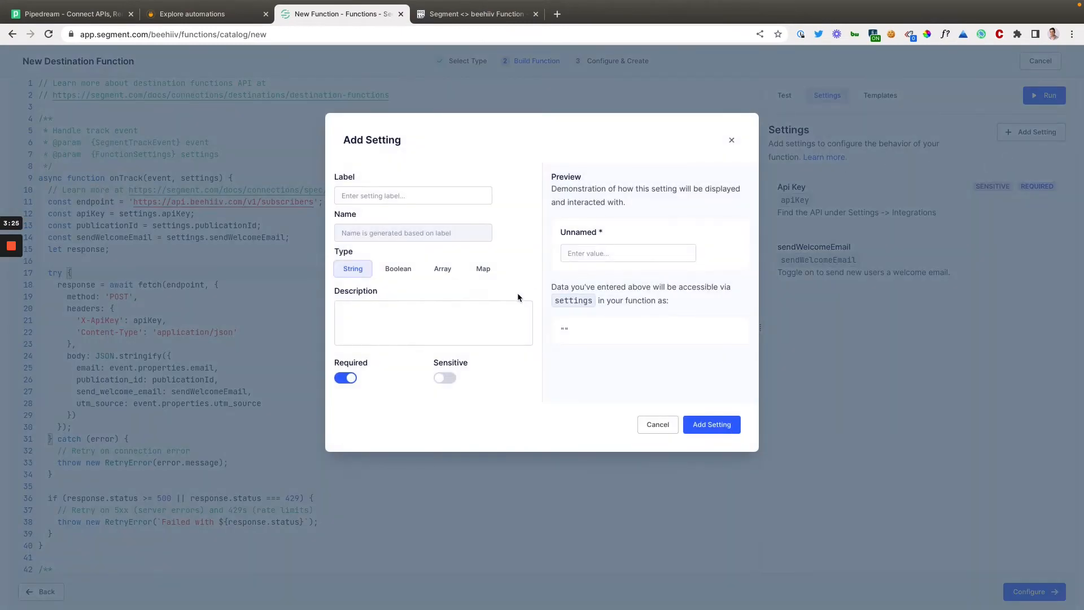
{"action": "left_click", "coordinate": [403, 200]}
{"action": "type", "text": "p"}
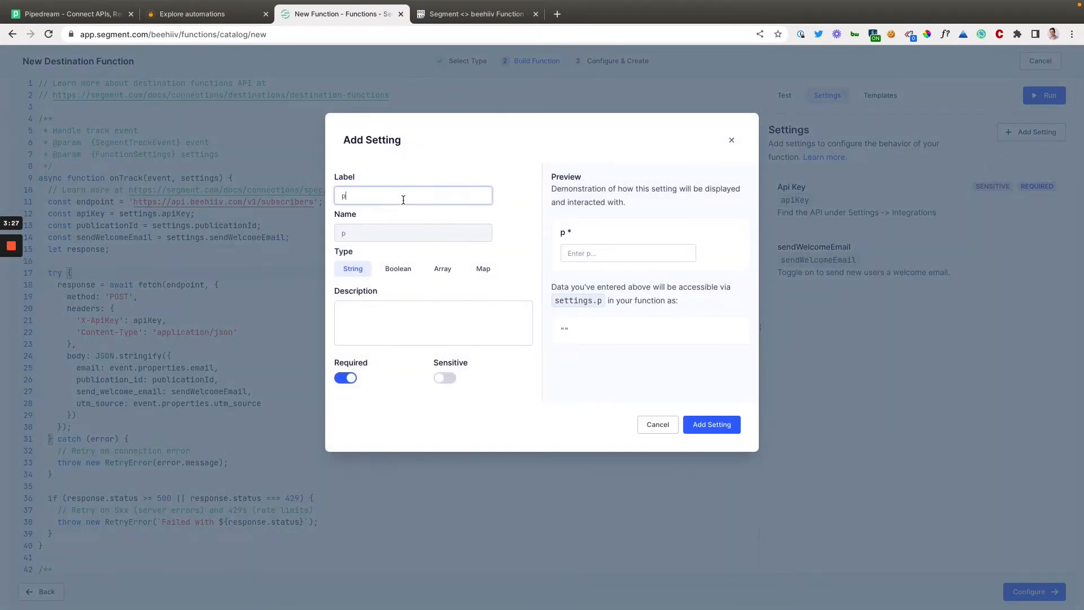
{"action": "type", "text": "ublicationID"}
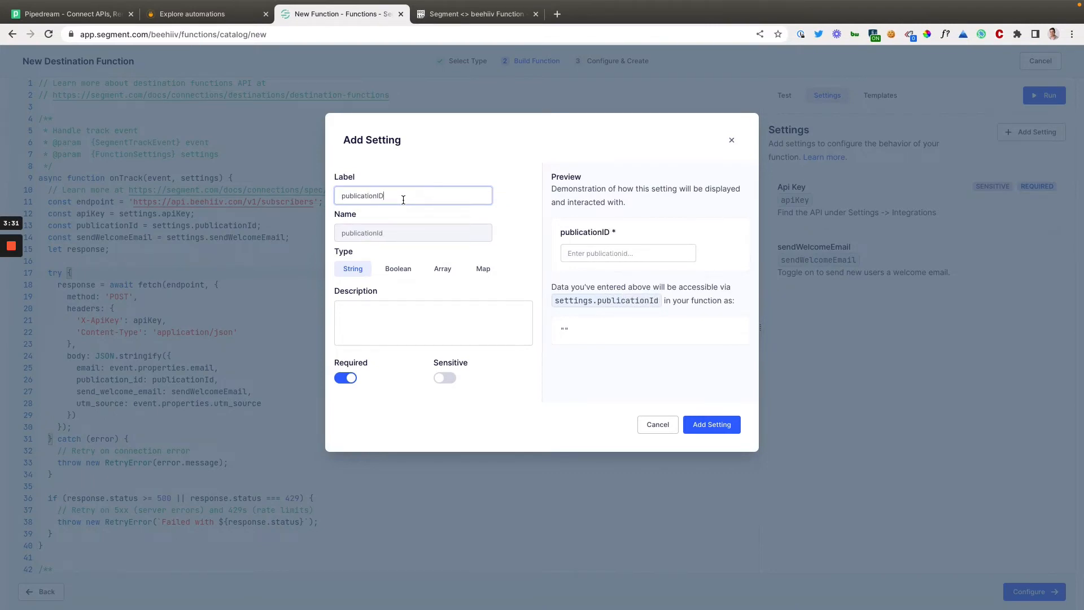
Describe publicationID as "Find your publication ID under Settings -> Publication in the URL", mark it as sensitive and add the setting.
{"action": "left_click", "coordinate": [397, 305]}
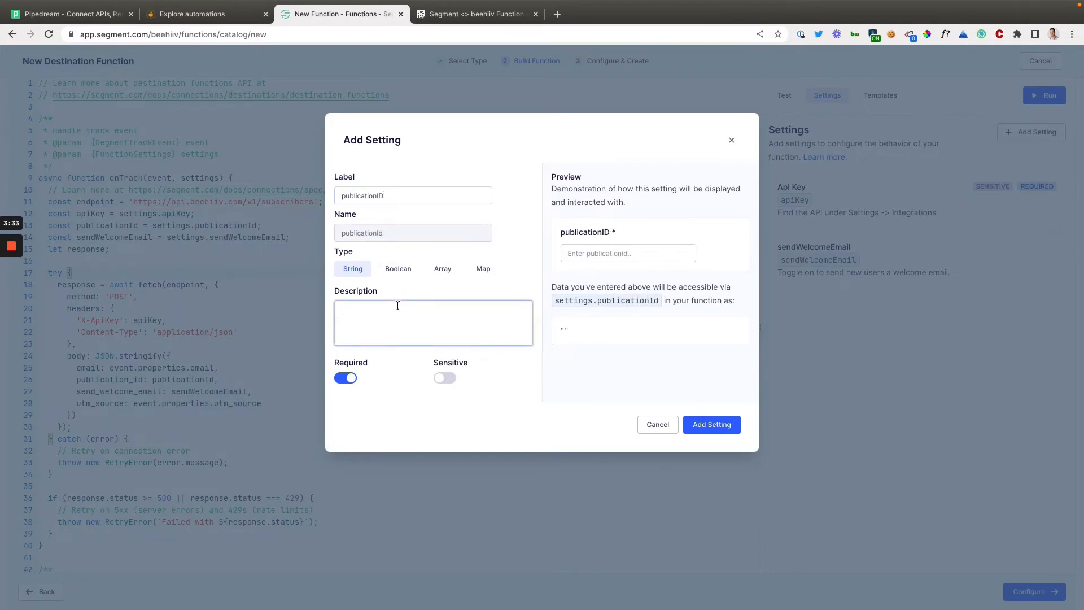
{"action": "type", "text": "Find"}
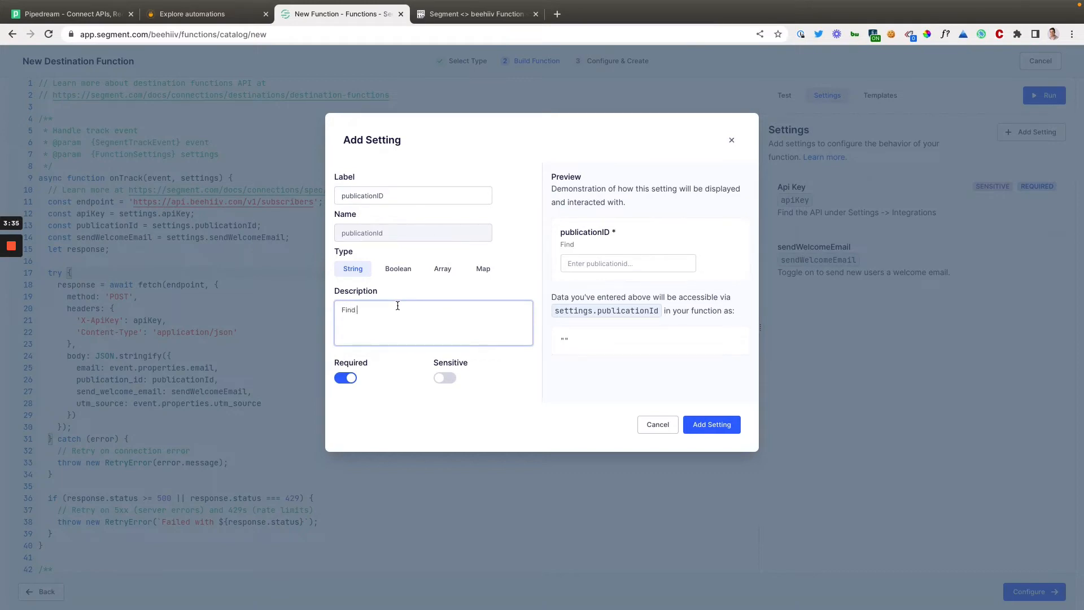
{"action": "type", "text": " your publication ID under Setti"}
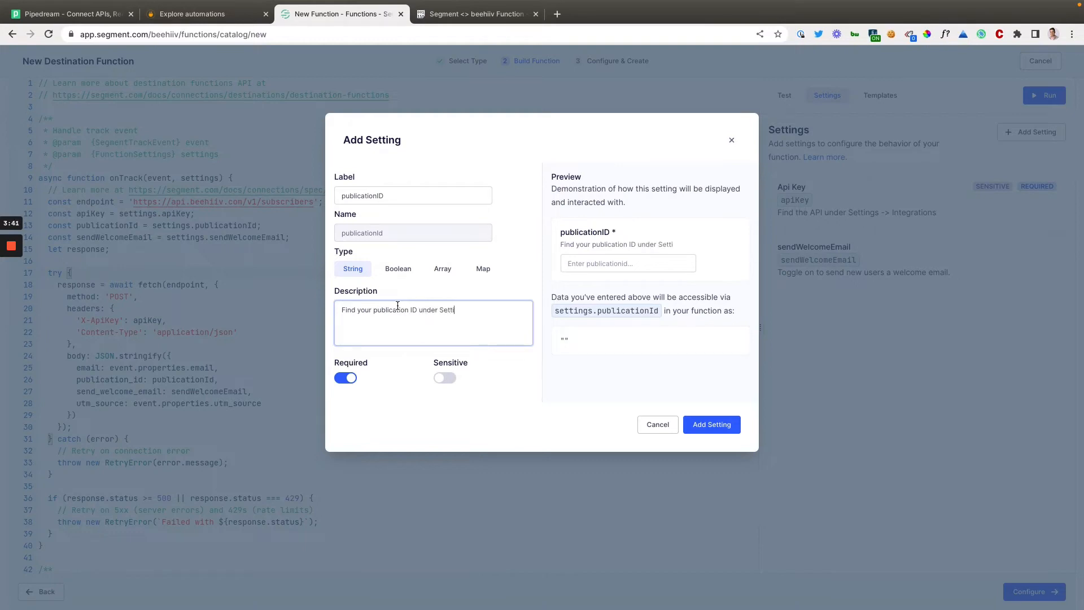
{"action": "type", "text": "ngs ->"}
{"action": "type", "text": " Publication "}
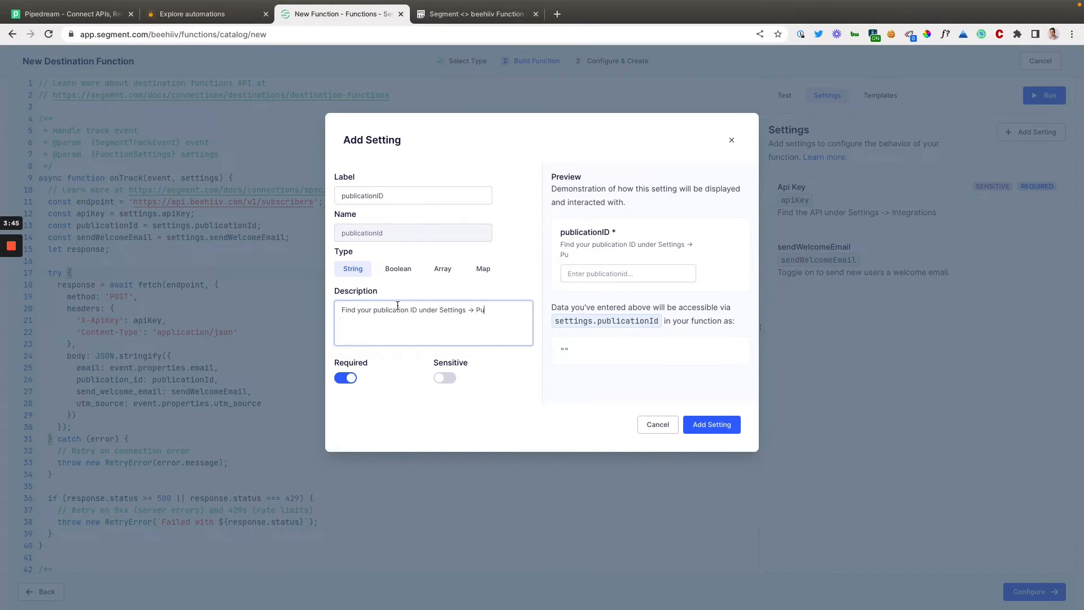
{"action": "type", "text": "in the URL"}
{"action": "left_click", "coordinate": [446, 378]}
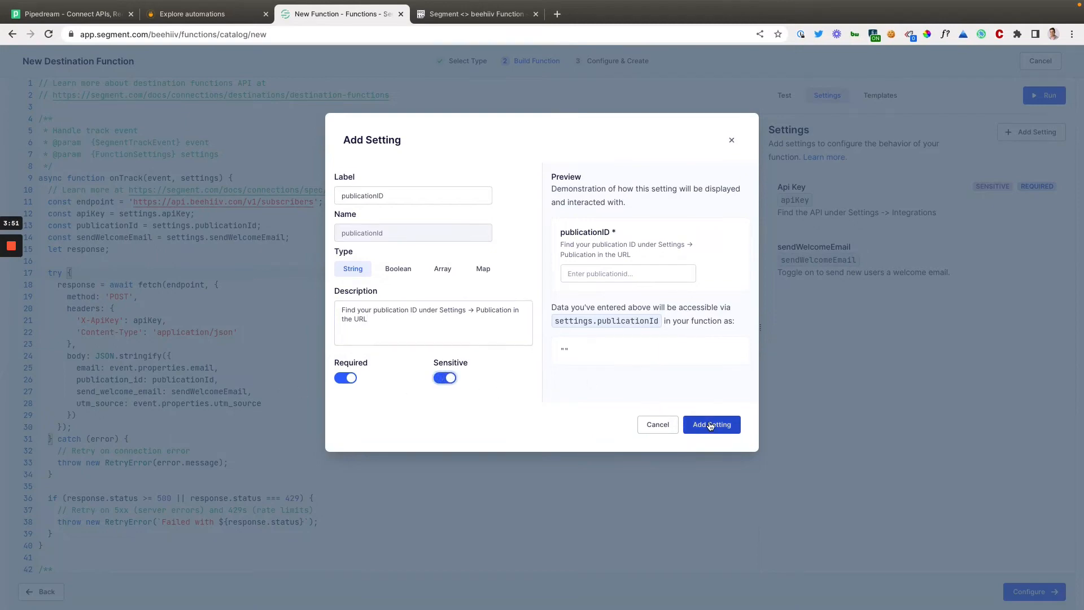
{"action": "left_click", "coordinate": [711, 425]}
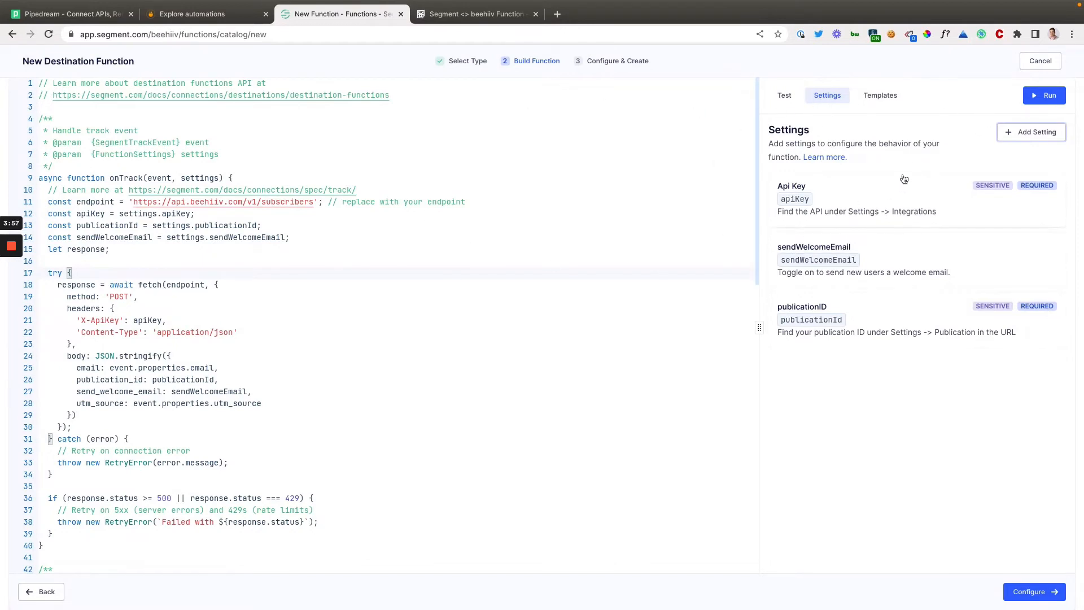
Proceed to the function's final configuration, name it "beehiiv" and try to create it.
{"action": "left_click", "coordinate": [1042, 595]}
{"action": "left_click", "coordinate": [328, 159]}
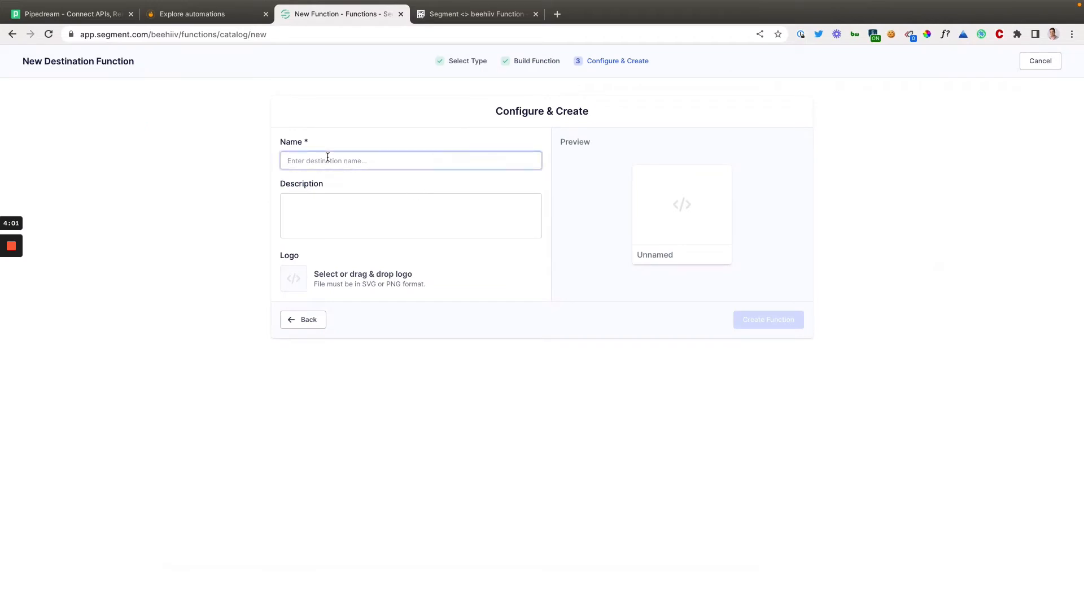
{"action": "type", "text": "beehiiv"}
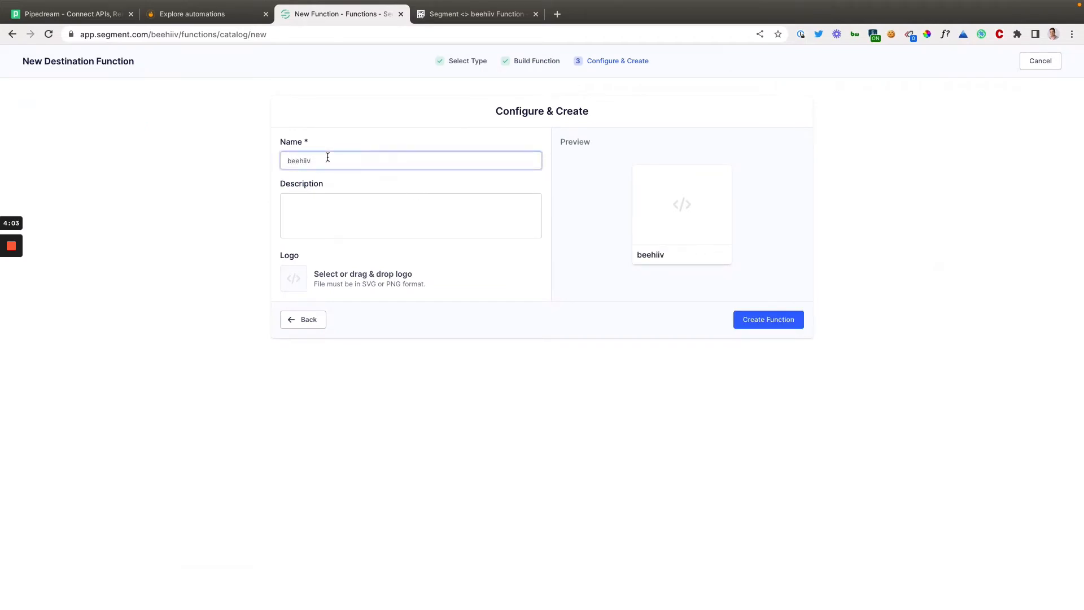
{"action": "left_click", "coordinate": [770, 318]}
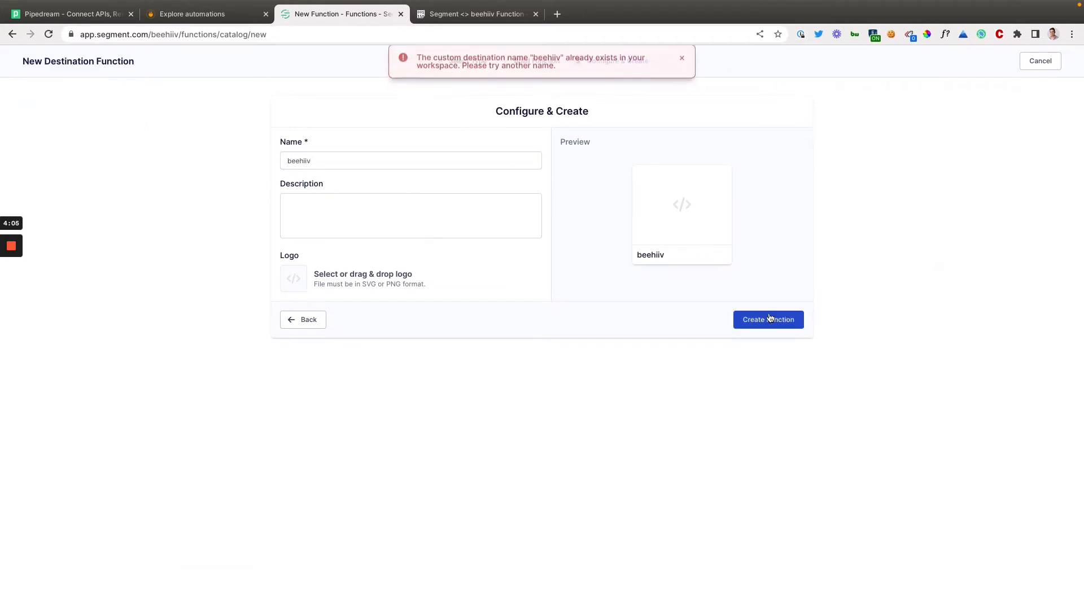
Extend the function's name to "beehiiv Test" and create the function.
{"action": "left_click", "coordinate": [339, 162]}
{"action": "type", "text": "Test"}
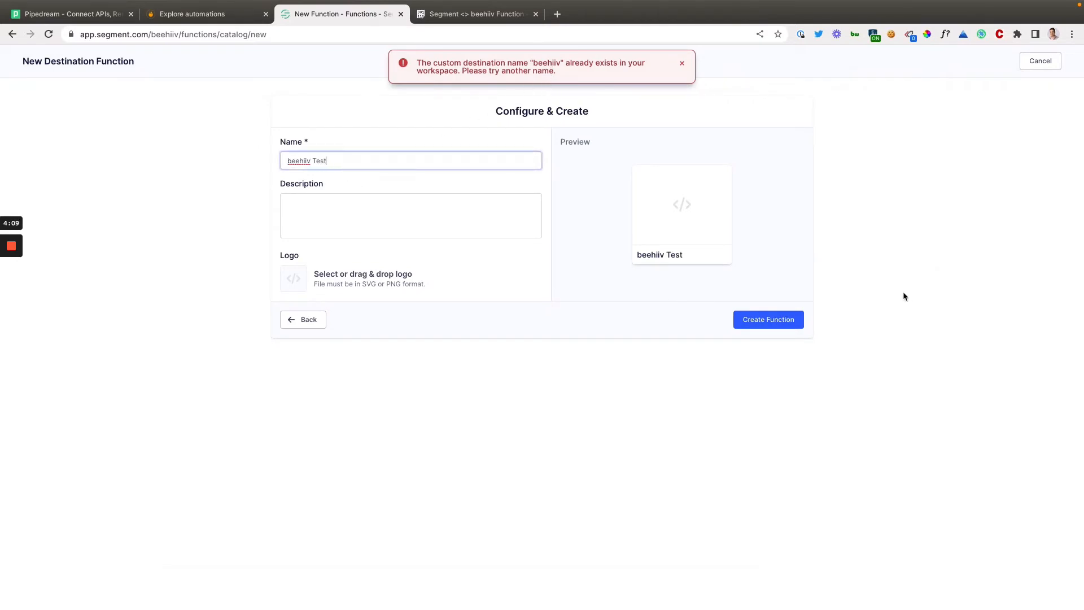
{"action": "left_click", "coordinate": [740, 320]}
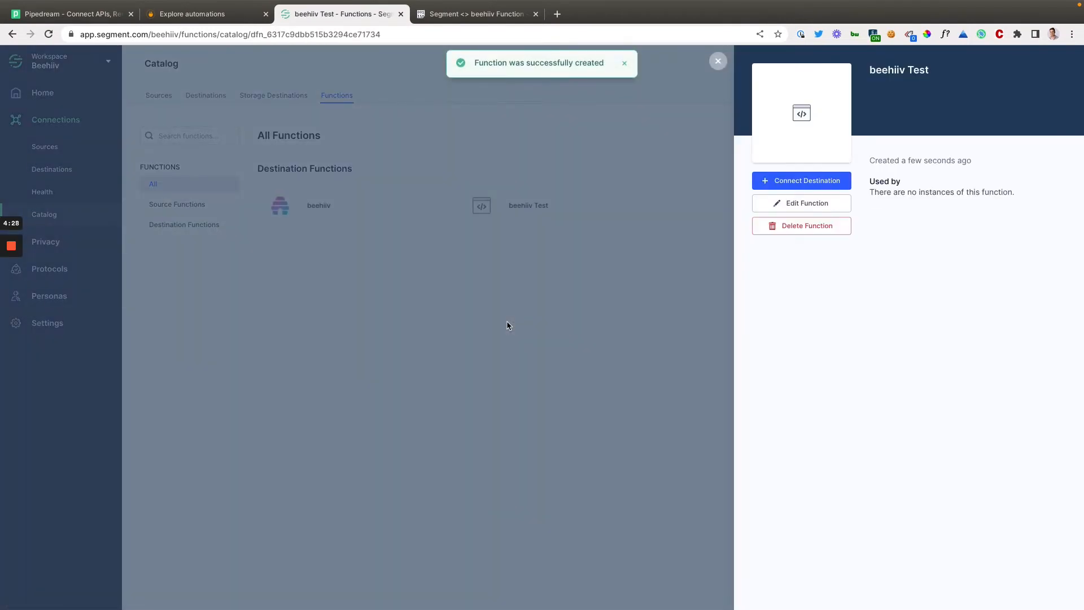
Connect a destination from the existing beehiiv function, using Daily Meditation Space as its data source.
{"action": "left_click", "coordinate": [503, 254]}
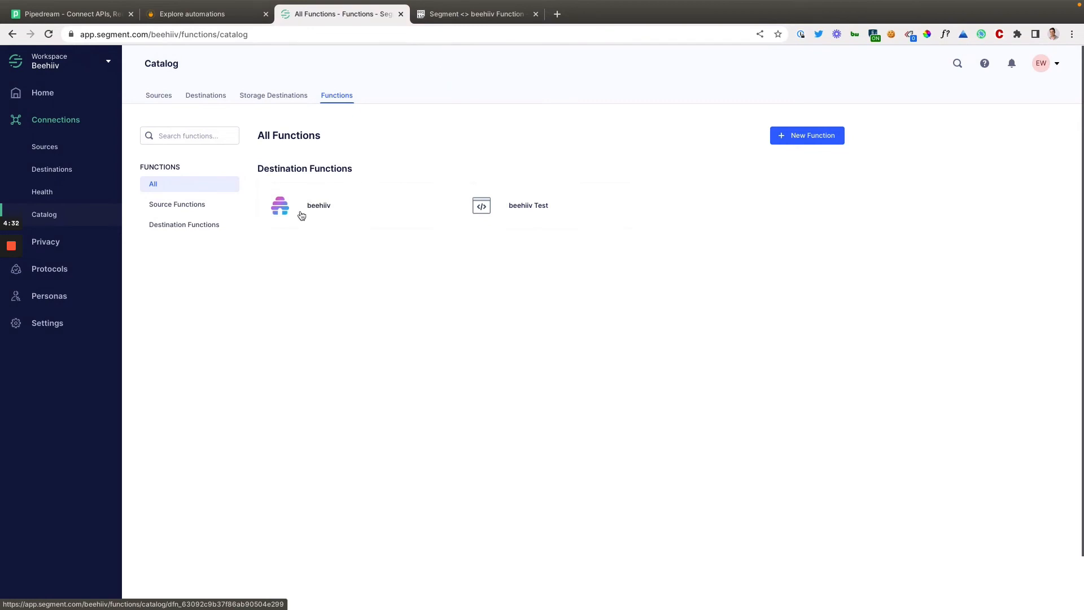
{"action": "left_click", "coordinate": [302, 215]}
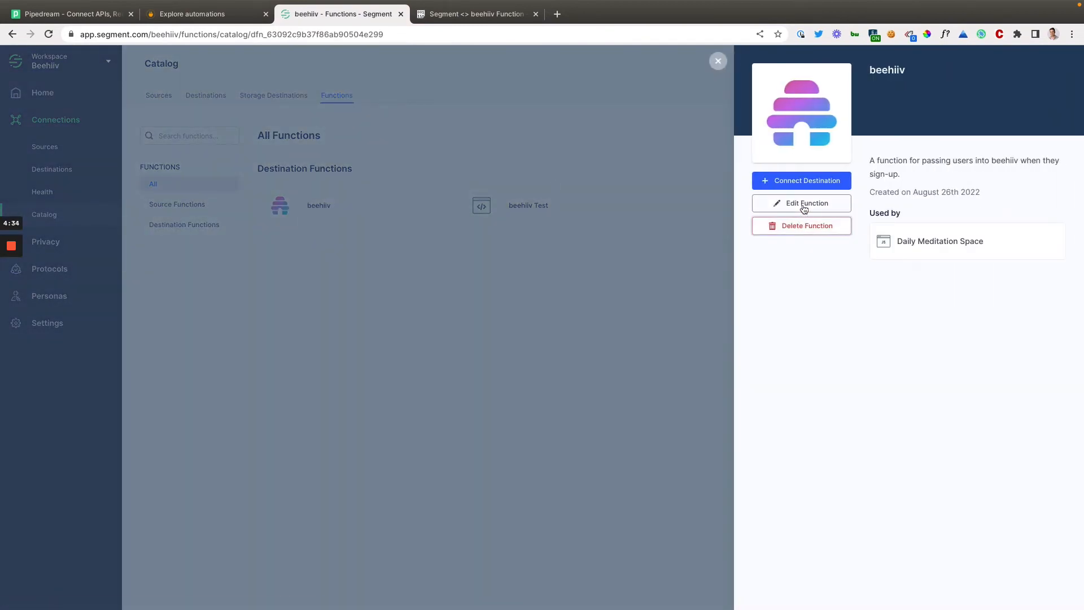
{"action": "left_click", "coordinate": [805, 181]}
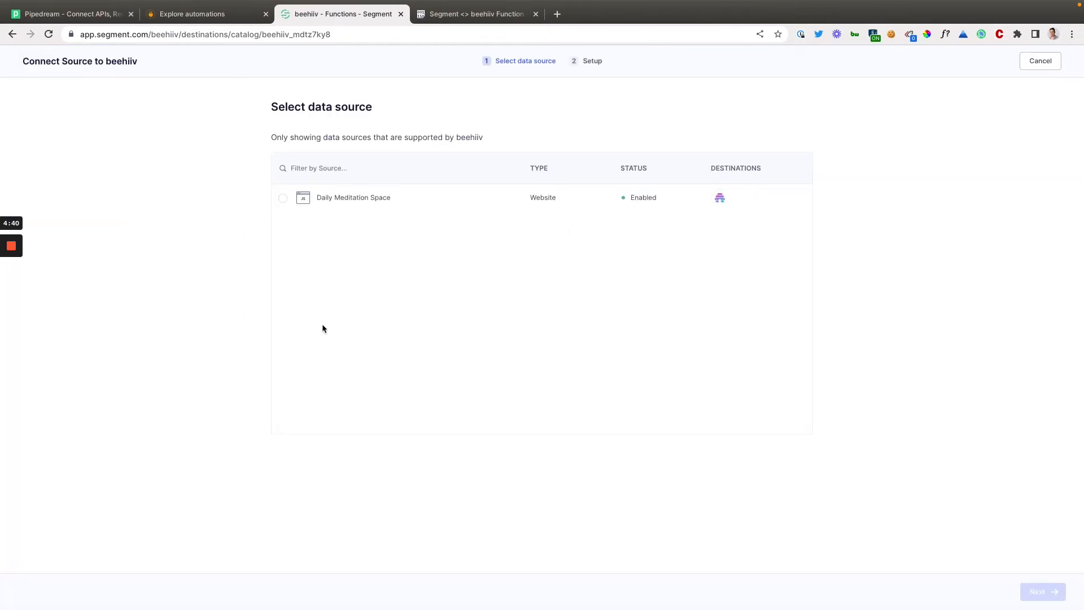
{"action": "left_click", "coordinate": [283, 198]}
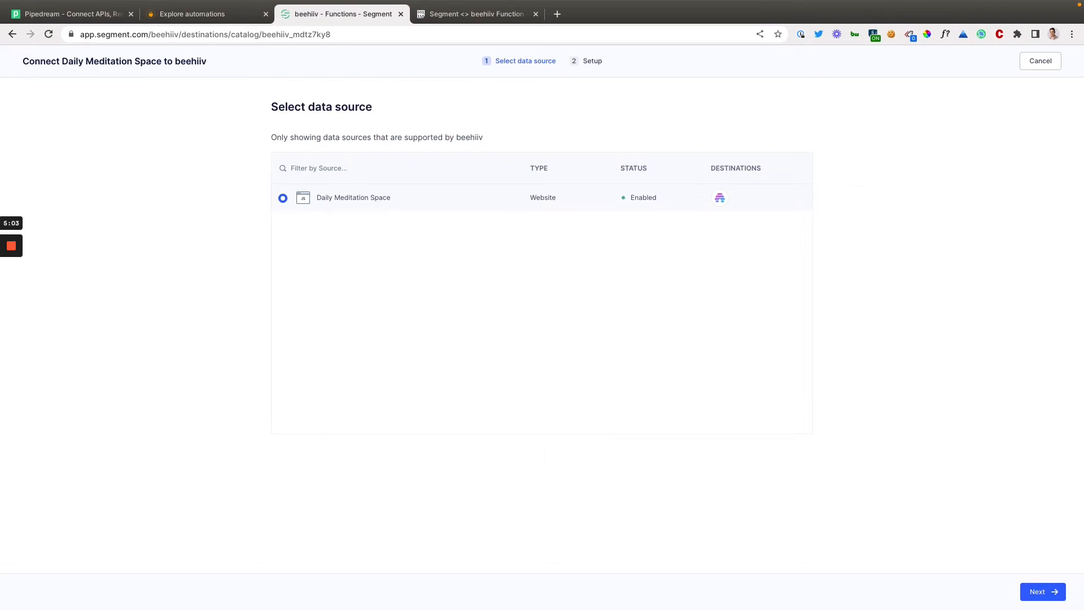
{"action": "left_click", "coordinate": [1043, 592]}
Name the new destination "beehiiv", keep the settings to be filled in manually, and save it.
{"action": "left_click", "coordinate": [389, 178]}
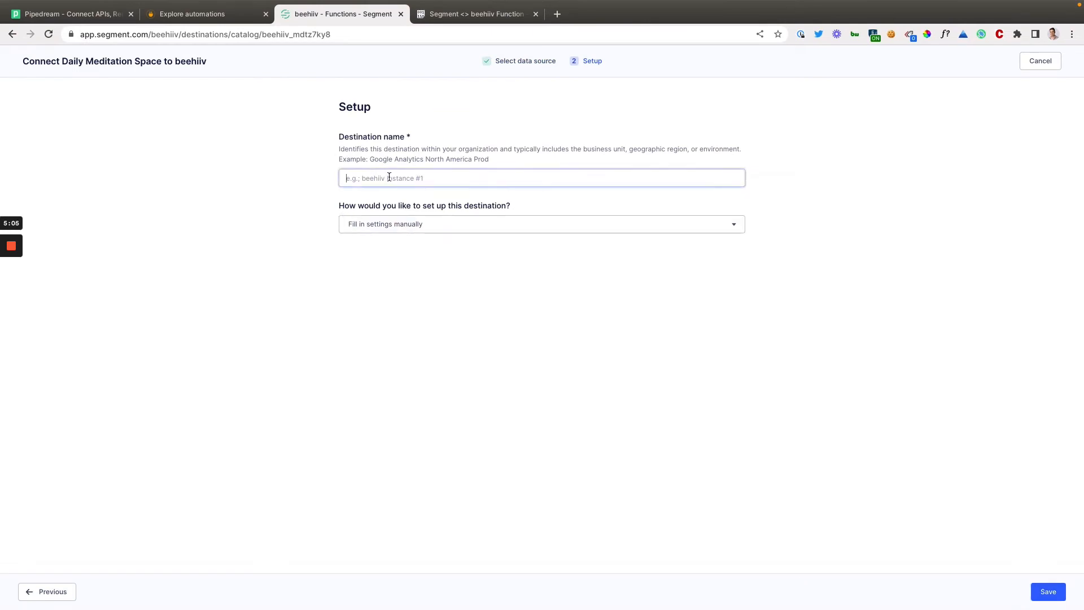
{"action": "type", "text": "beehiiv"}
{"action": "left_click", "coordinate": [407, 226]}
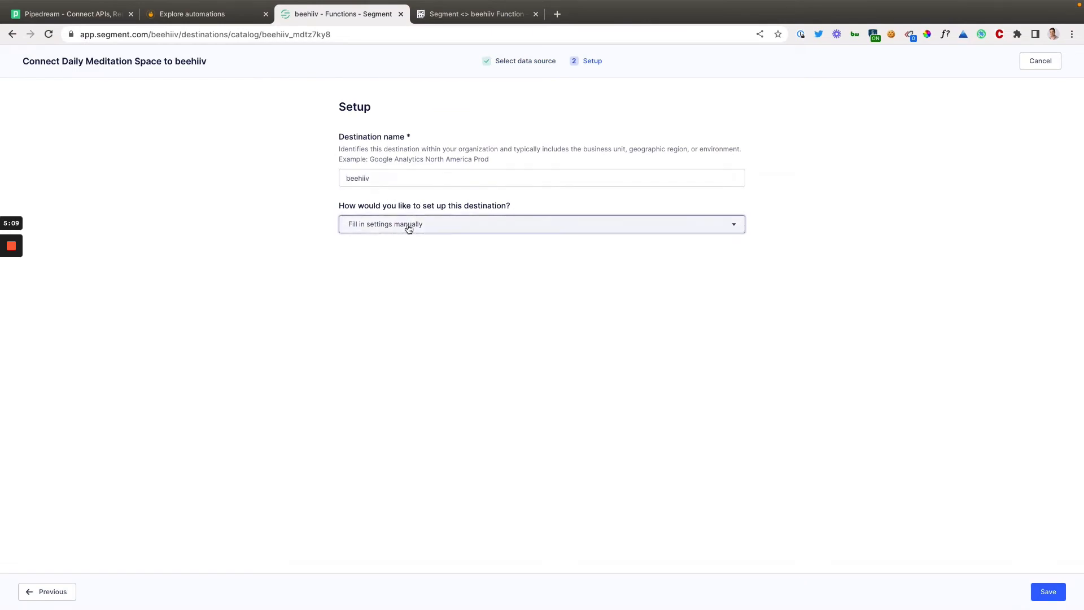
{"action": "left_click", "coordinate": [409, 227]}
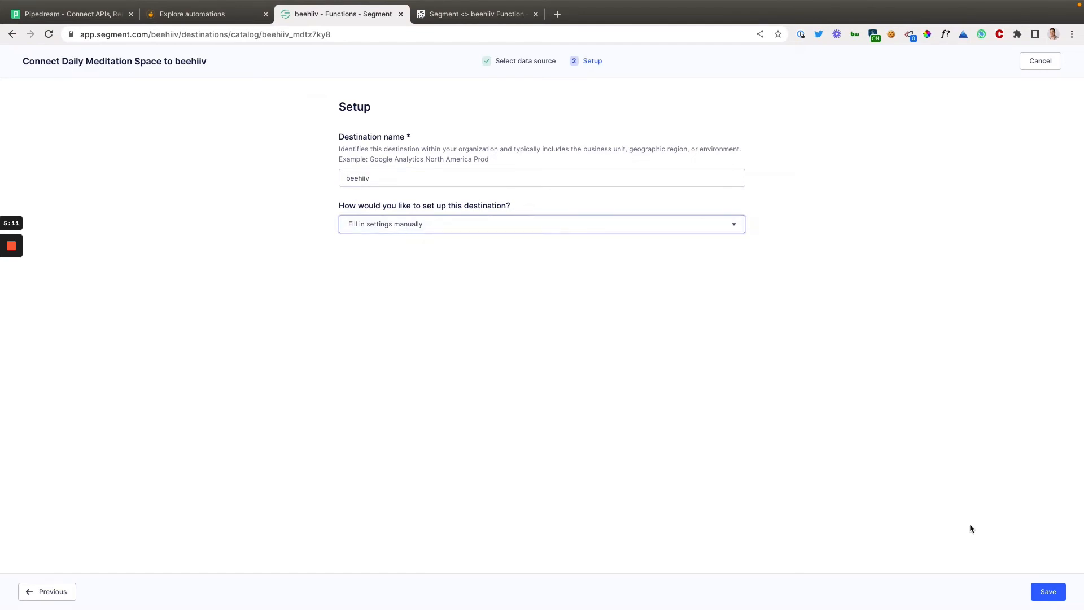
{"action": "left_click", "coordinate": [1048, 591]}
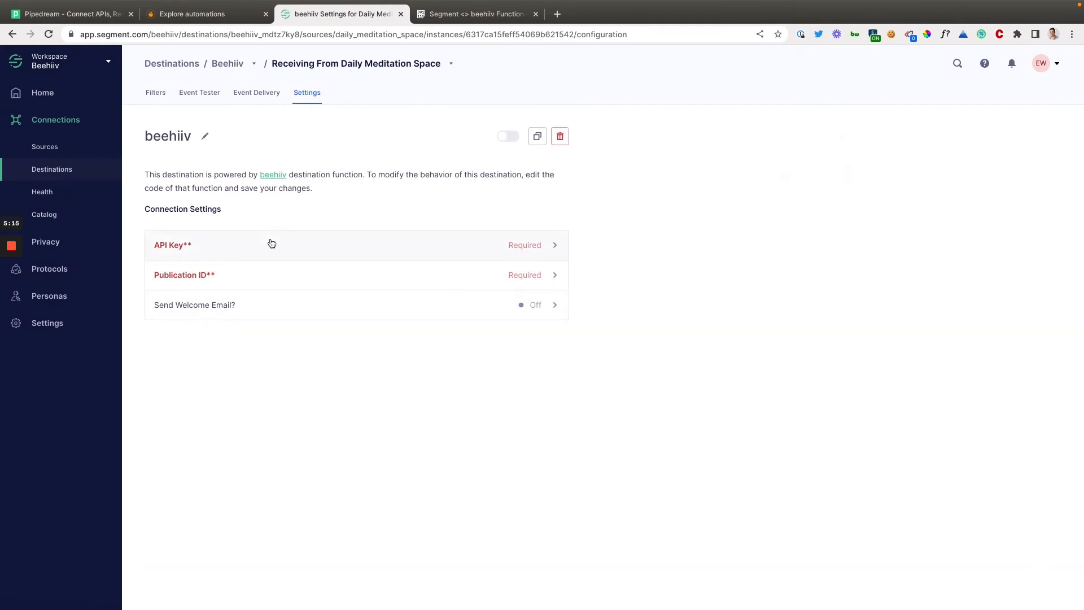
View the destination's API Key setting and locate the "Segment <> The Turn" key in beehiiv's integrations, returning to the Segment destination.
{"action": "left_click", "coordinate": [317, 254]}
{"action": "key", "text": "ctrl+Left"}
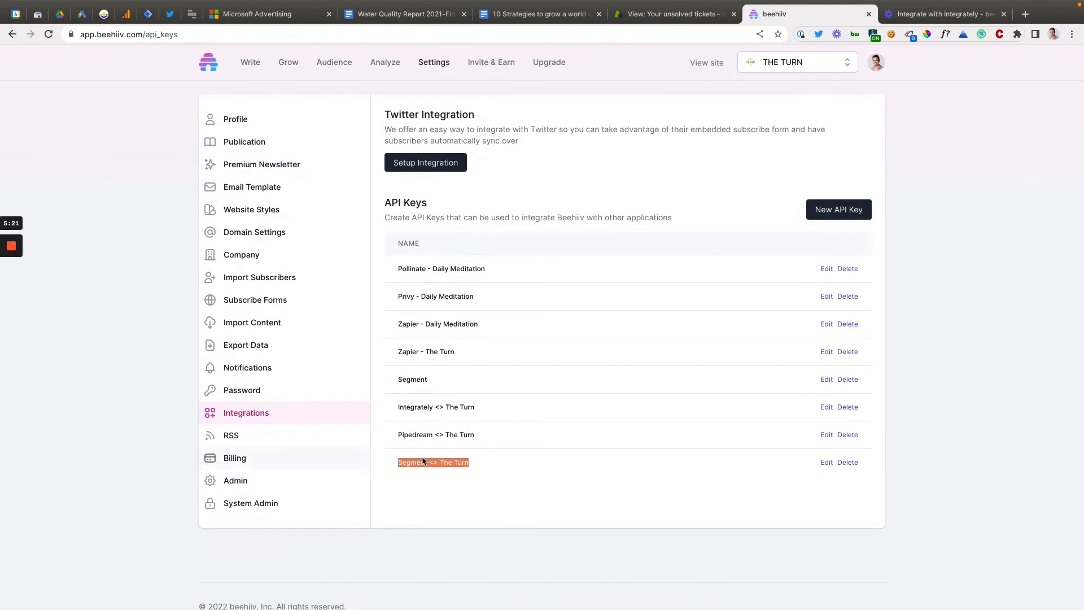
{"action": "left_click_drag", "start_coordinate": [403, 463], "coordinate": [463, 465]}
{"action": "key", "text": "ctrl+Right"}
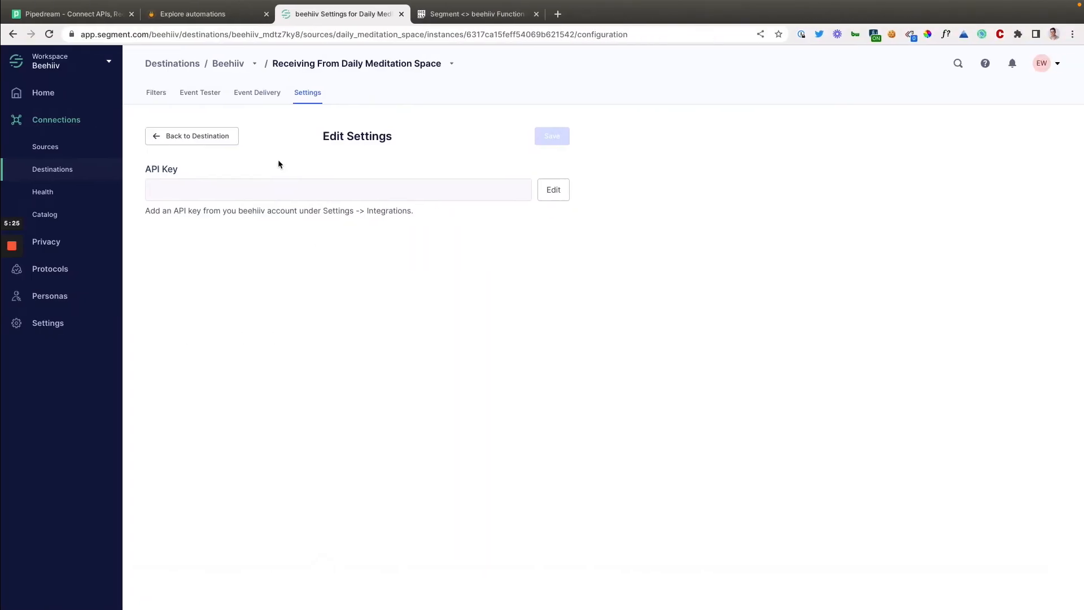
{"action": "left_click", "coordinate": [225, 138]}
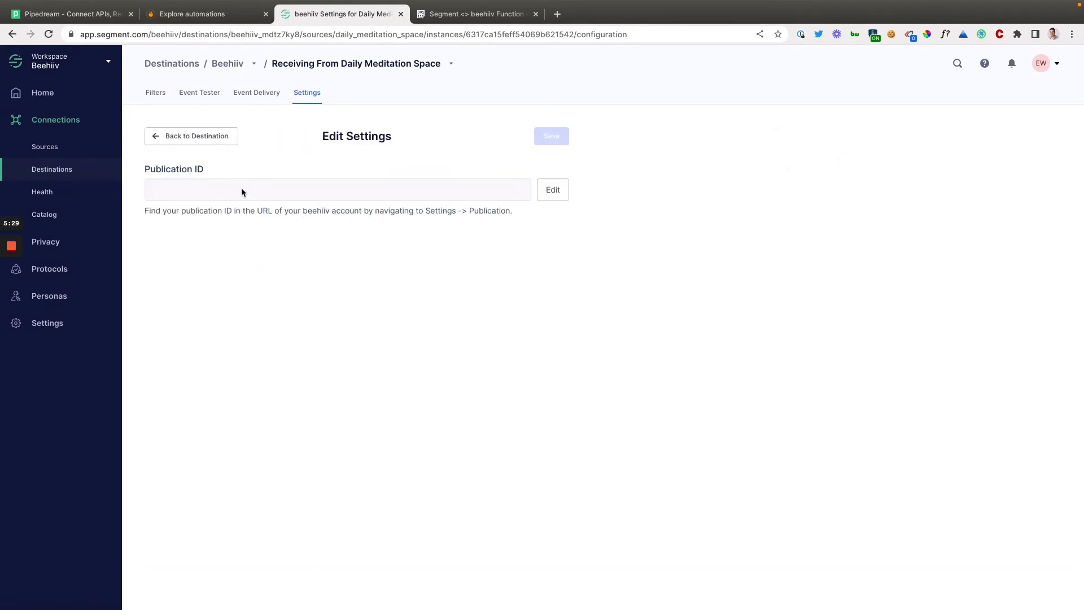
Locate the publication ID in the URL of beehiiv's Publication settings and return to the Segment destination's settings.
{"action": "key", "text": "ctrl+Left"}
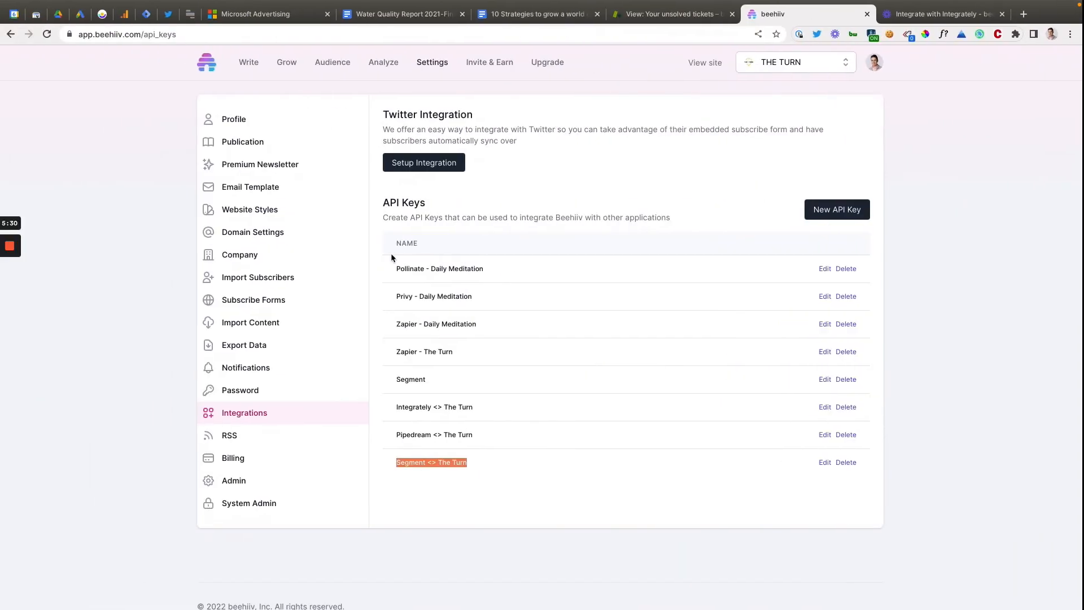
{"action": "left_click", "coordinate": [242, 144]}
{"action": "left_click_drag", "start_coordinate": [158, 36], "coordinate": [350, 35]}
{"action": "key", "text": "ctrl+Right"}
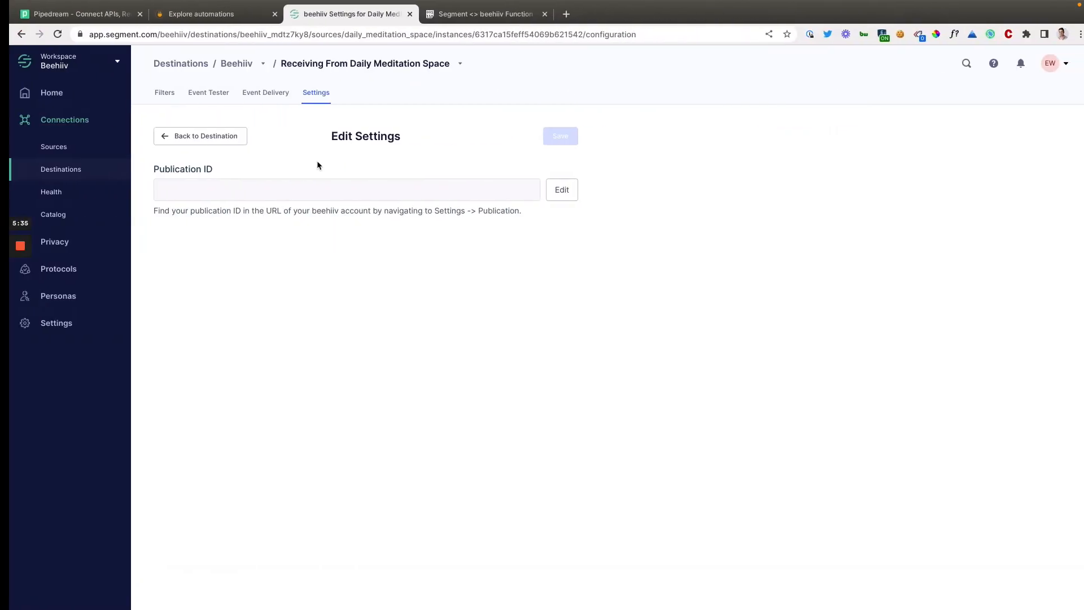
{"action": "left_click", "coordinate": [208, 144]}
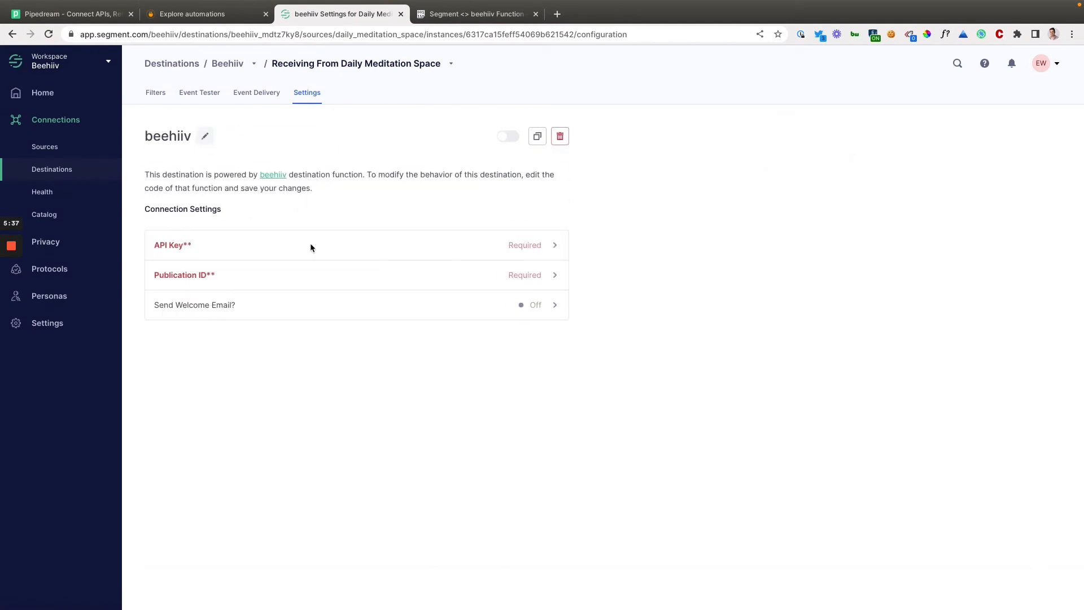
Switch the Send Welcome Email? setting on and back off, and return to the destination's settings.
{"action": "left_click", "coordinate": [531, 311]}
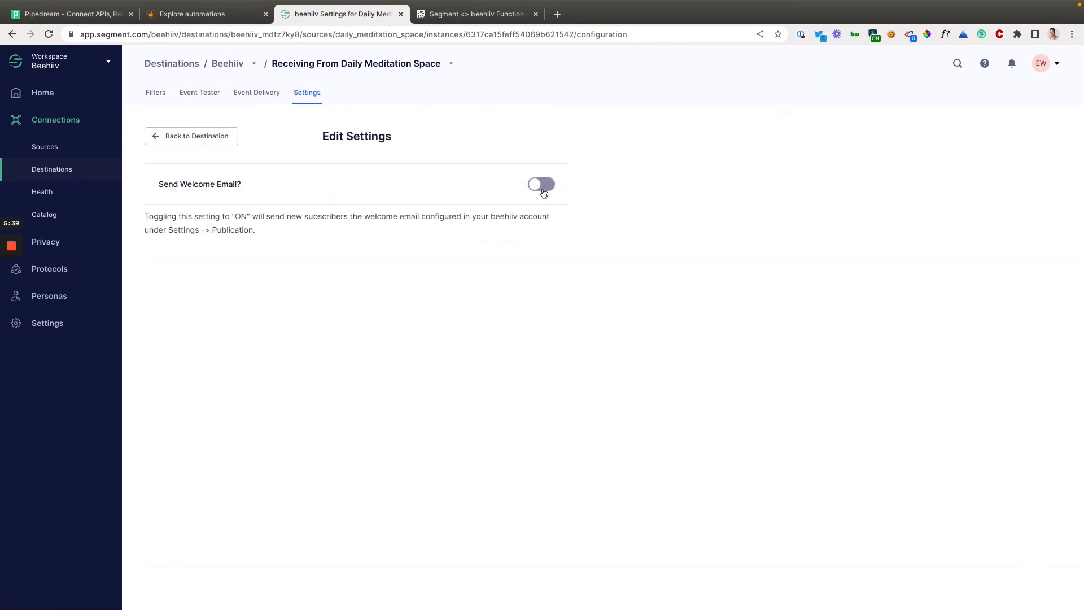
{"action": "left_click", "coordinate": [543, 185]}
{"action": "left_click", "coordinate": [544, 191]}
{"action": "left_click", "coordinate": [218, 140]}
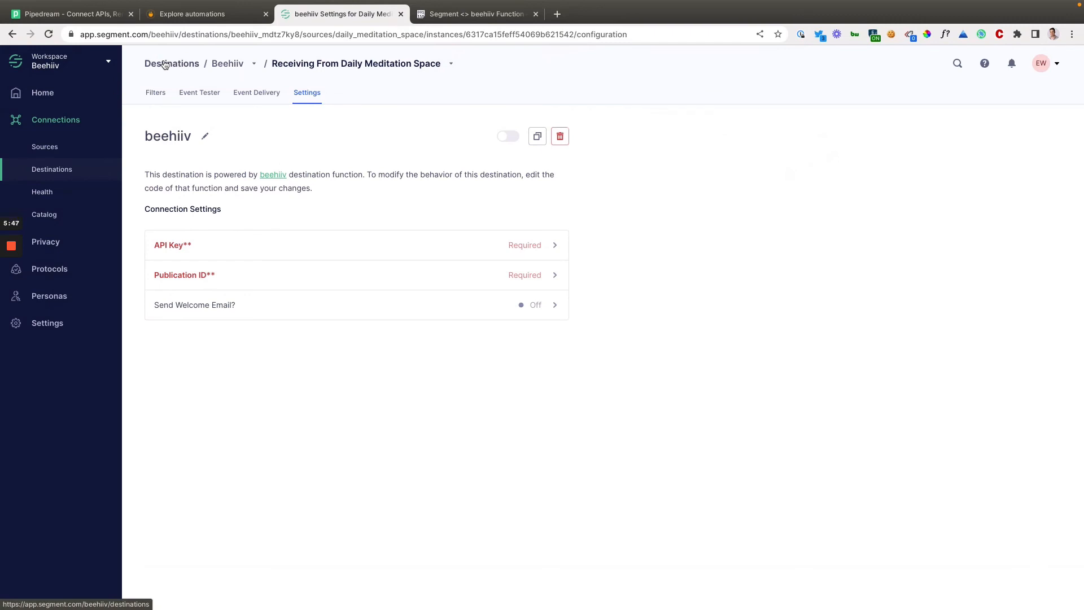
Open "The Turn" destination for the Daily Meditation Space source from the list of destinations.
{"action": "left_click", "coordinate": [181, 64]}
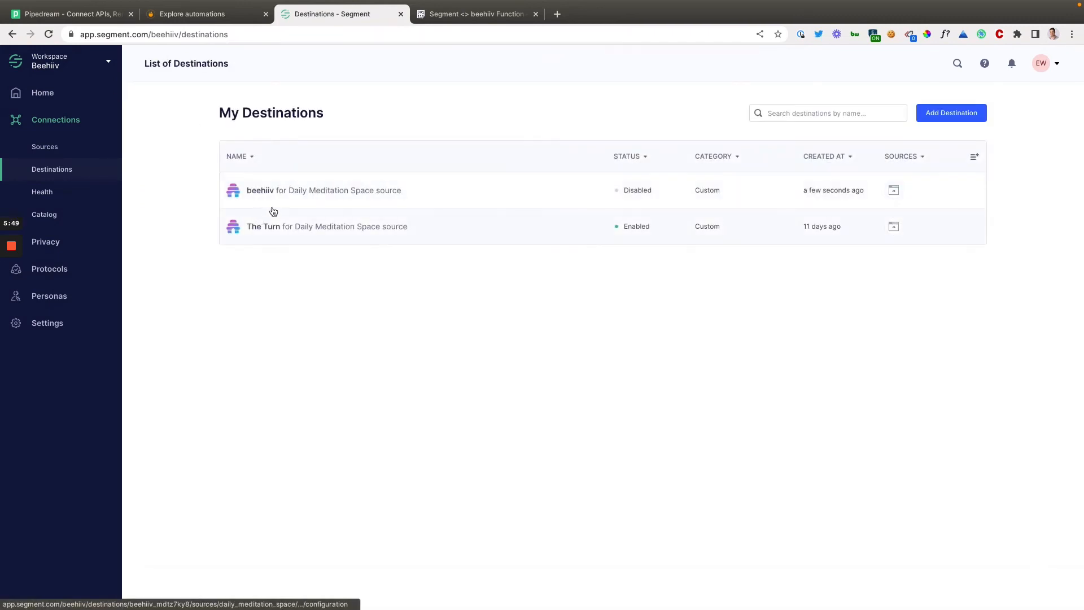
{"action": "left_click", "coordinate": [366, 218]}
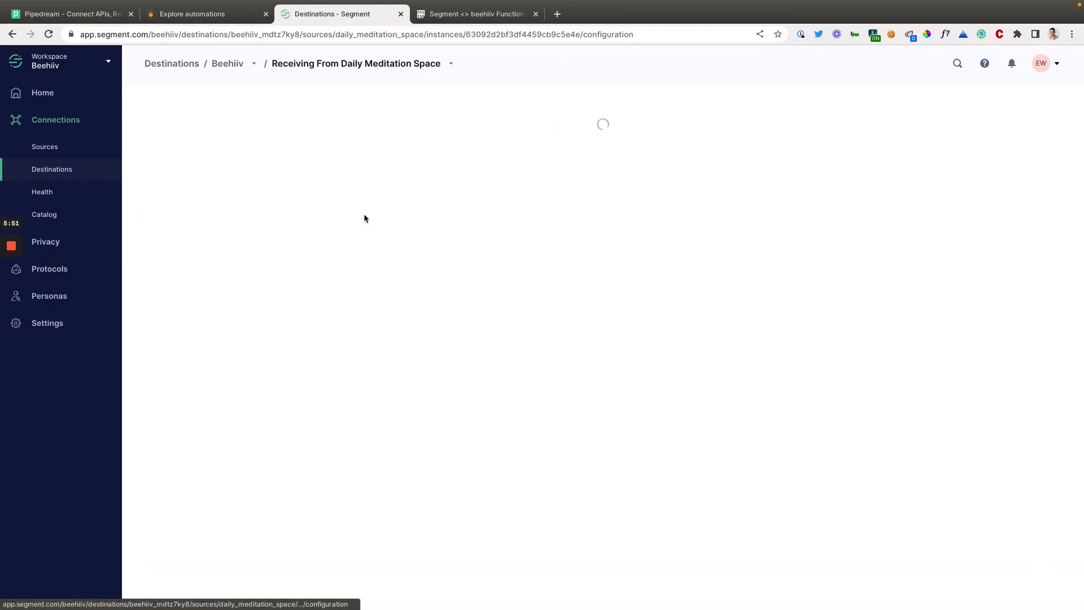